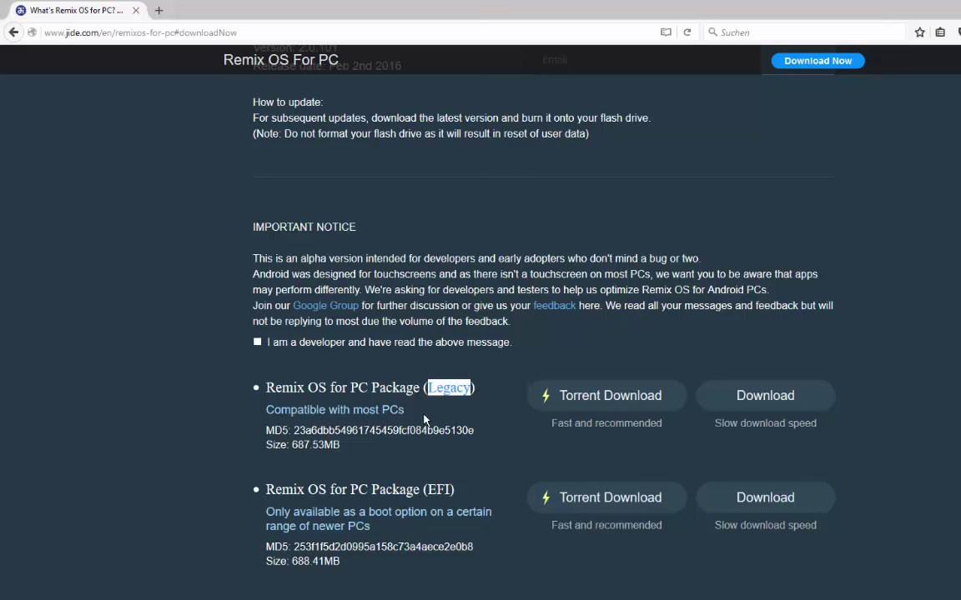
- Compare the compatibility notes of the Legacy and EFI Remix OS for PC packages
left_click_drag(423, 419, 266, 409)
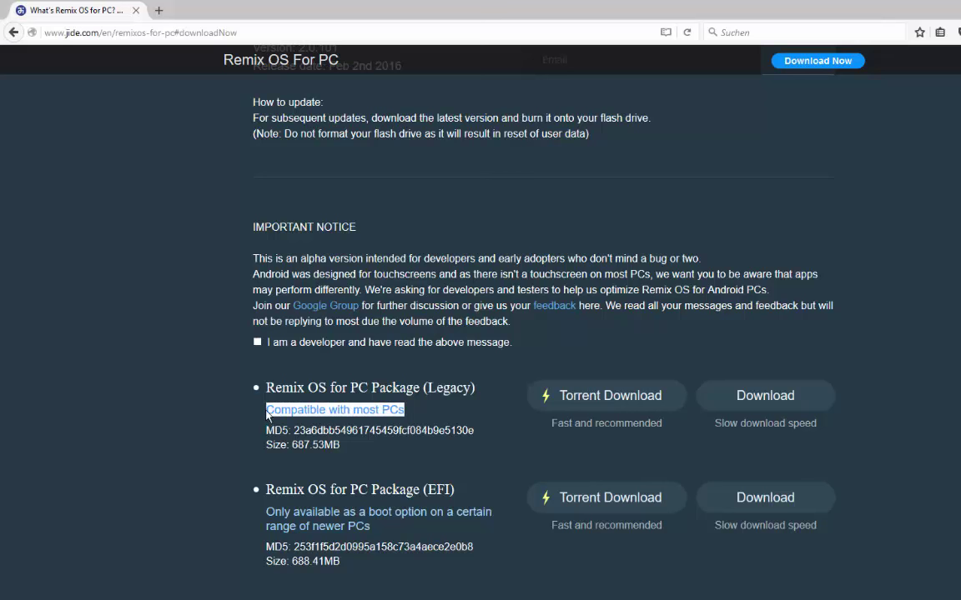
double_click(283, 410)
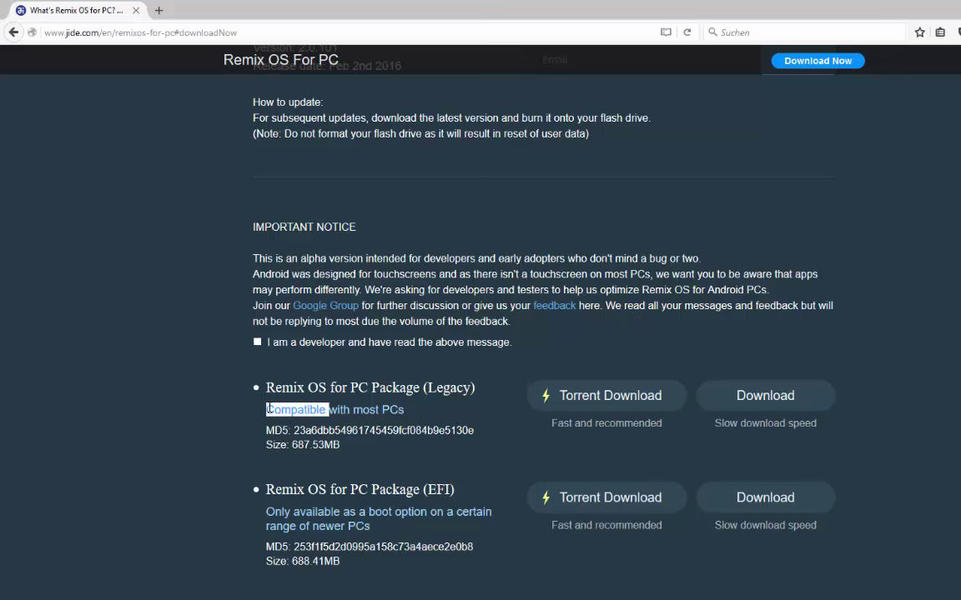
left_click(268, 410)
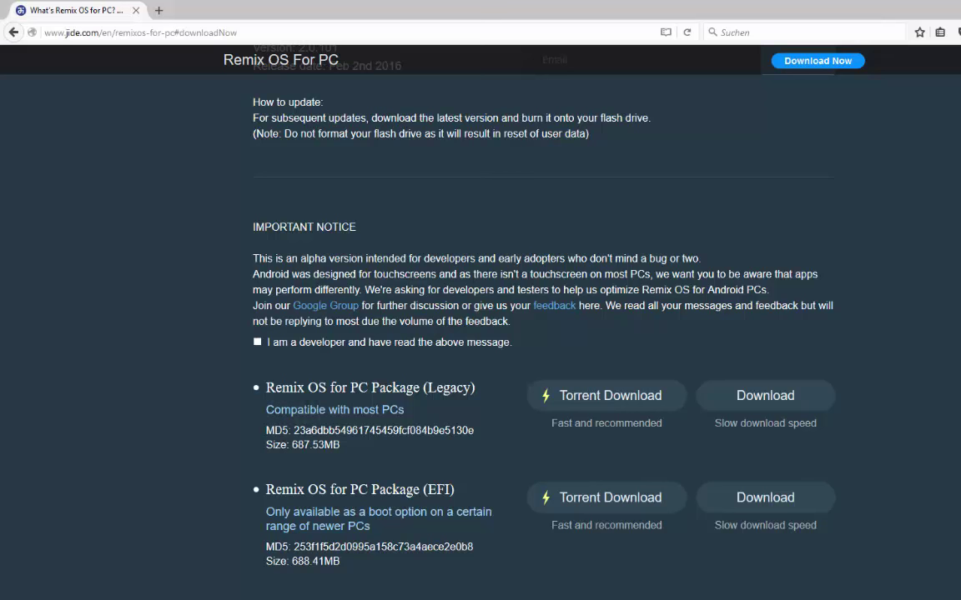
double_click(325, 410)
left_click(428, 416)
left_click_drag(428, 415, 254, 413)
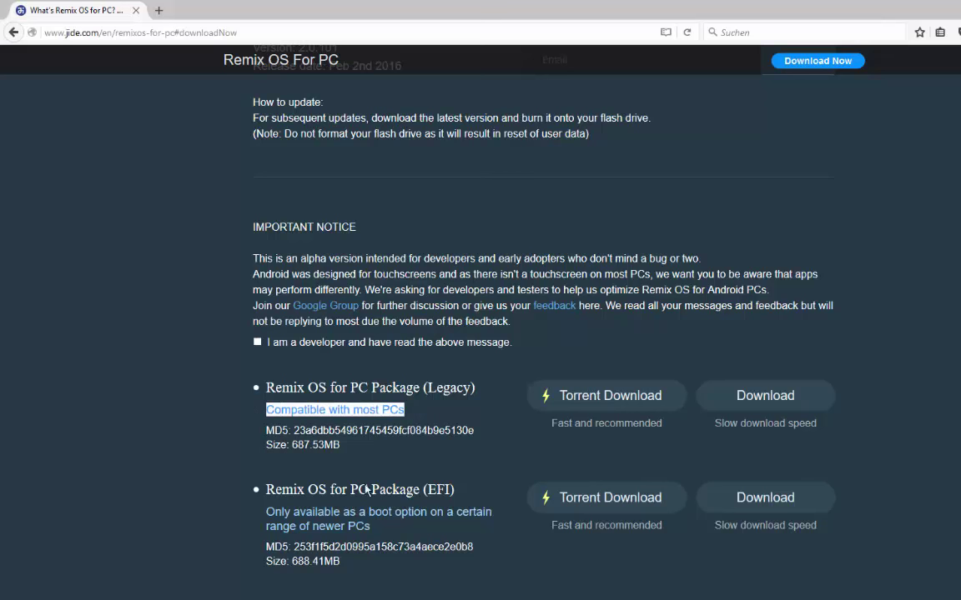
left_click_drag(427, 490, 480, 495)
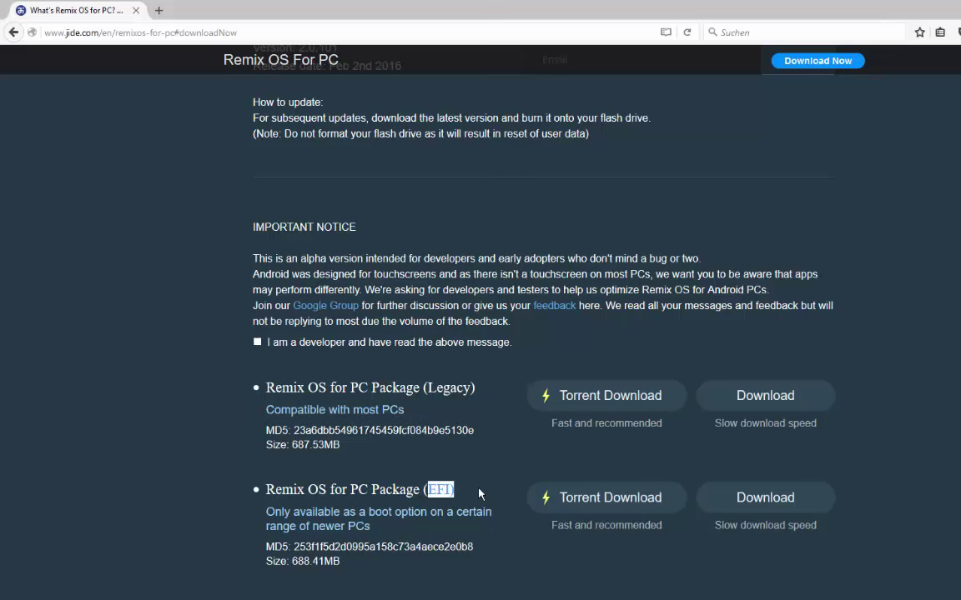
left_click(478, 492)
- Accept the statement about being a developer and having read the notice to enable the package downloads
left_click(733, 395)
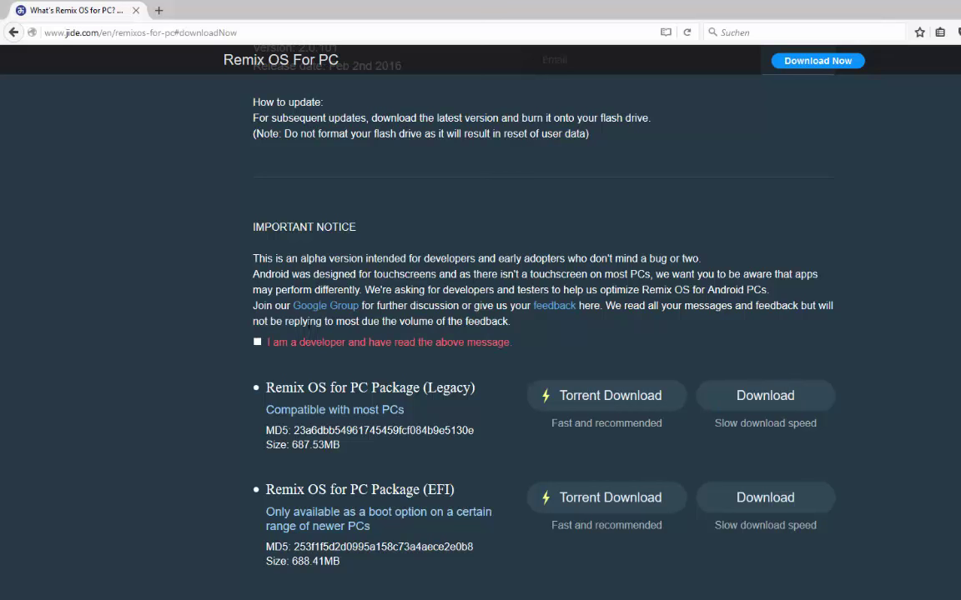
left_click(257, 343)
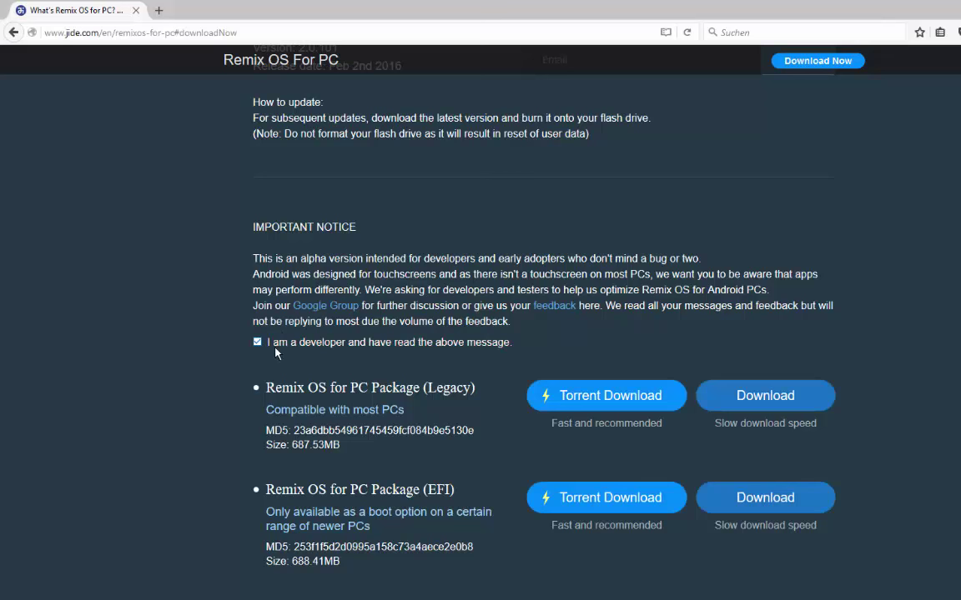
left_click_drag(276, 347, 409, 349)
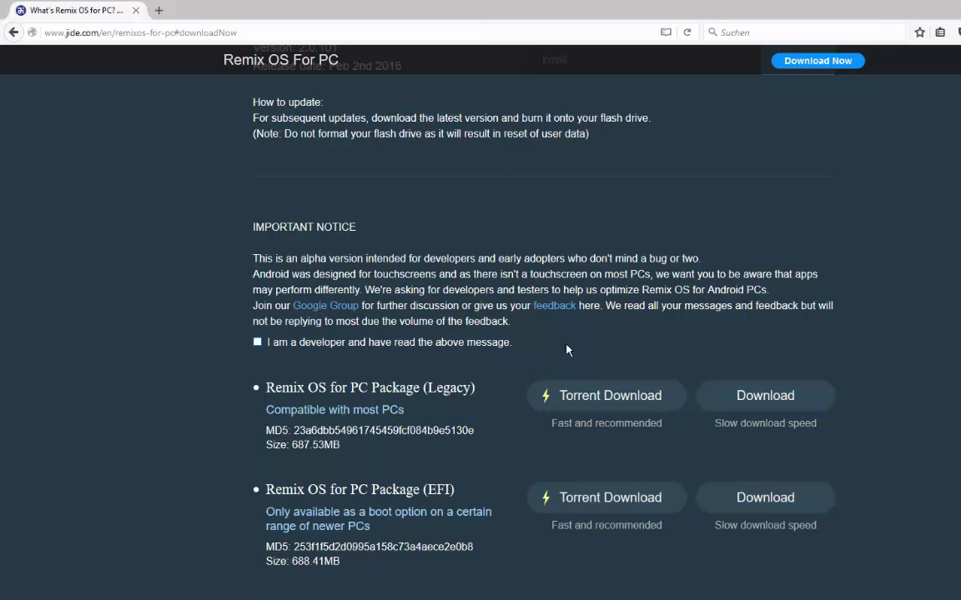
left_click(258, 343)
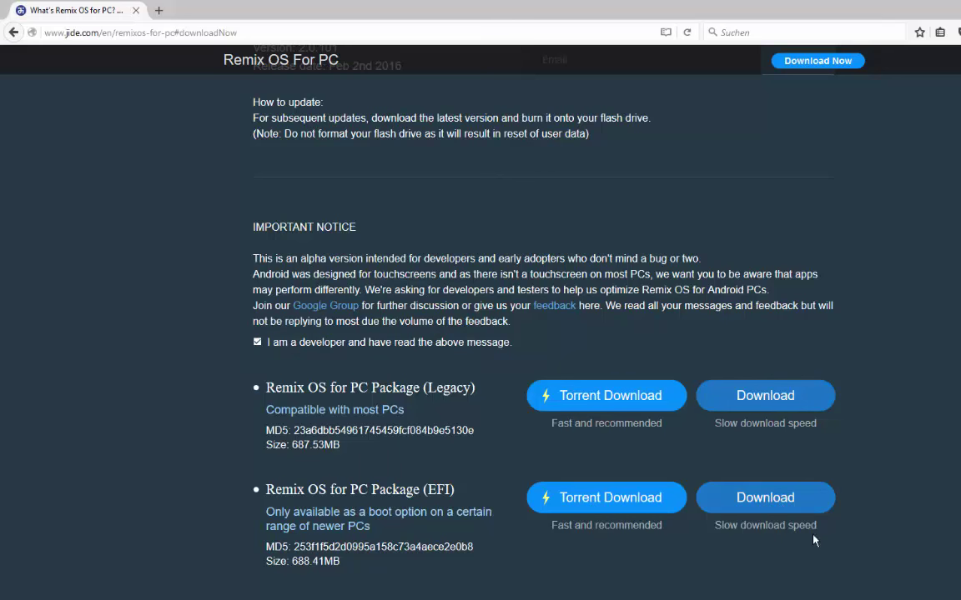
scroll(830, 440, "down", 1)
scroll(829, 440, "down", 2)
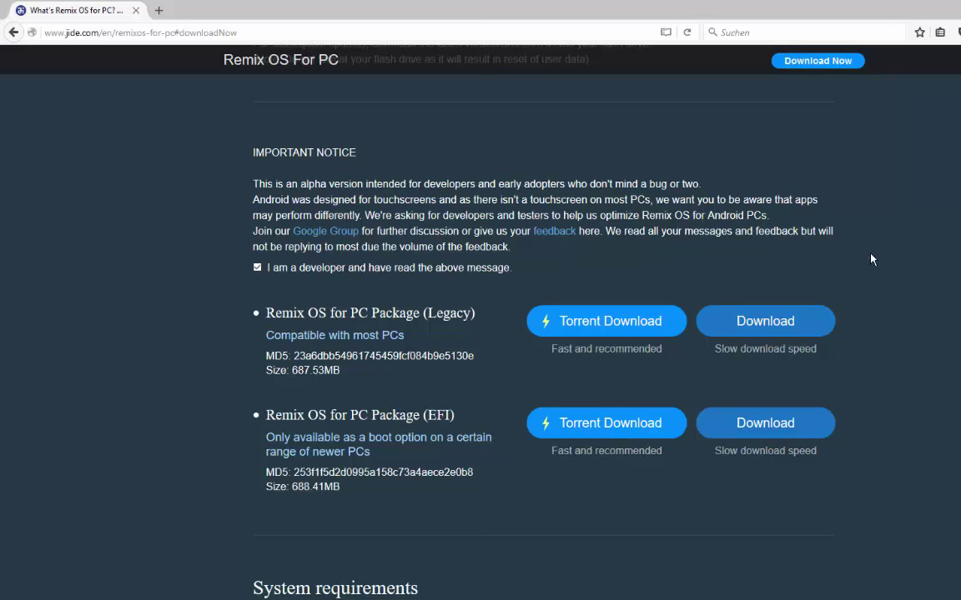
scroll(872, 266, "down", 3)
scroll(833, 317, "up", 3)
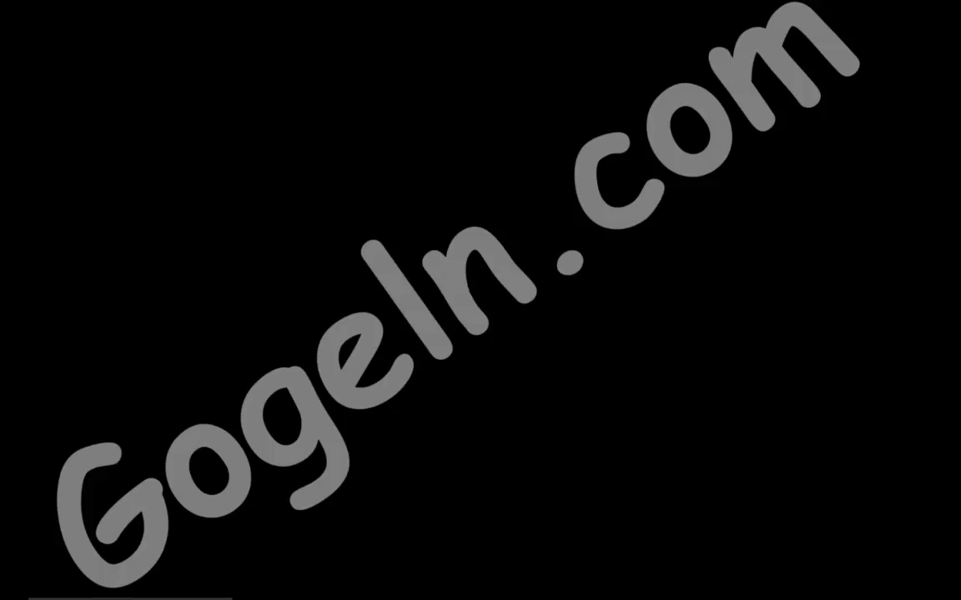
- Move the downloaded Remix OS EFI zip archive to a free area of the desktop and extract it there
left_click_drag(826, 200, 454, 173)
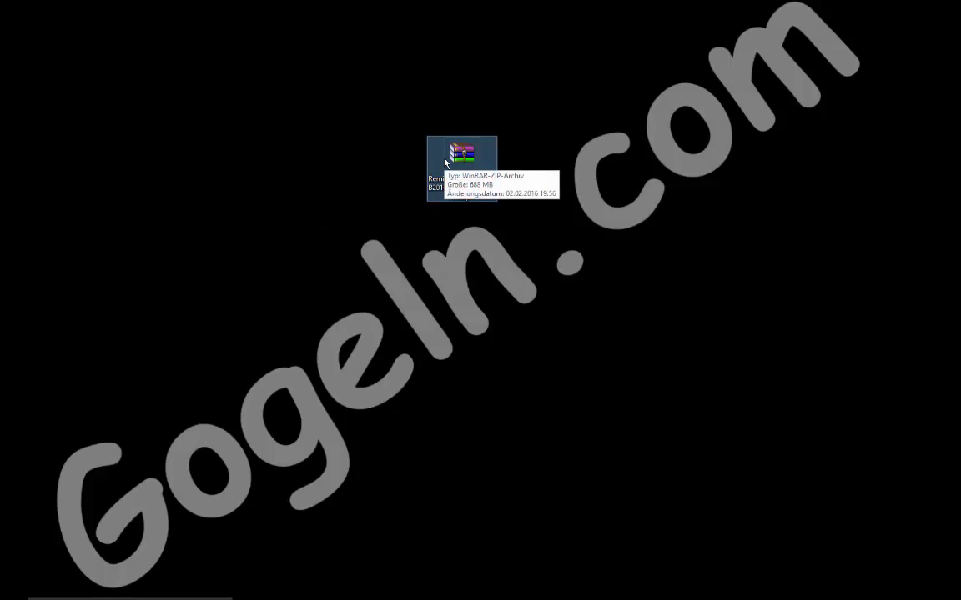
right_click(445, 162)
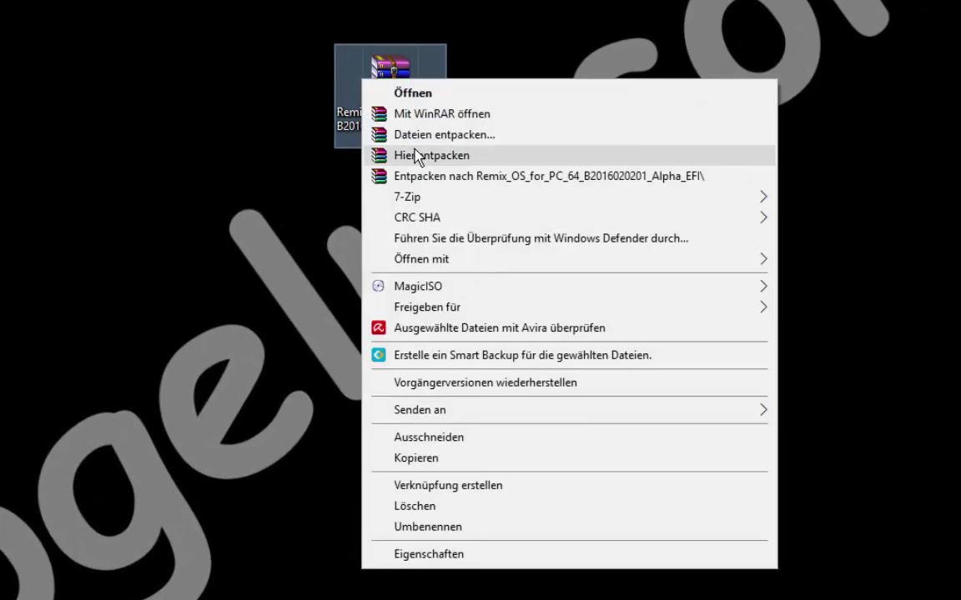
left_click(429, 155)
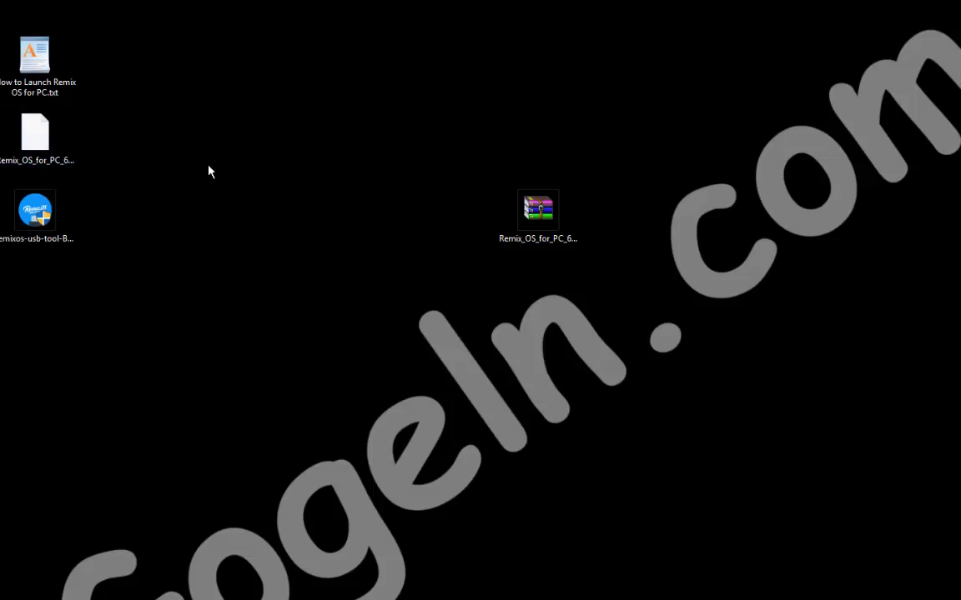
- Place the extracted Remix OS .img file and the remixos-usb-tool program one below the other near the archive
left_click(64, 138)
left_click_drag(52, 147, 338, 251)
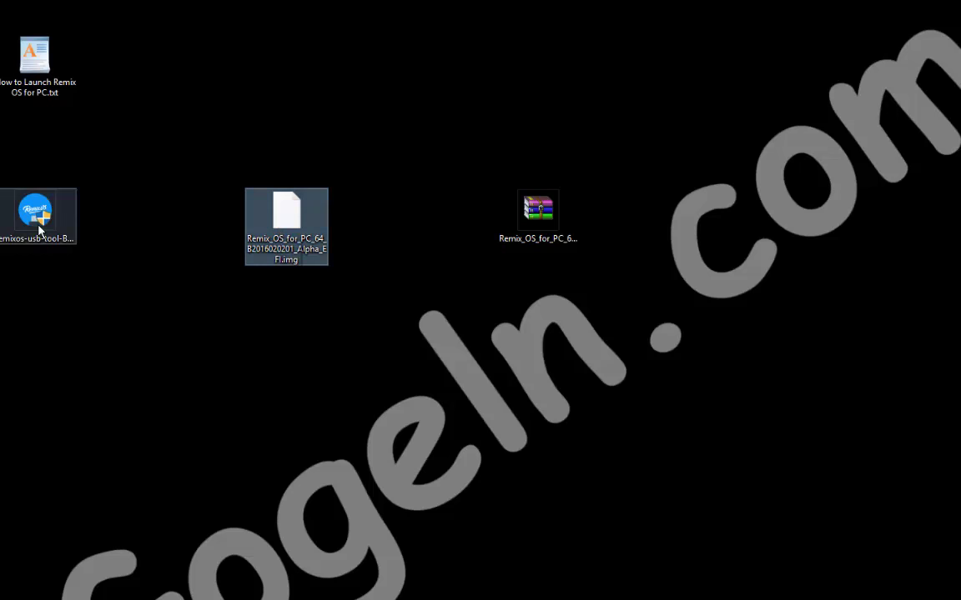
left_click_drag(39, 232, 304, 309)
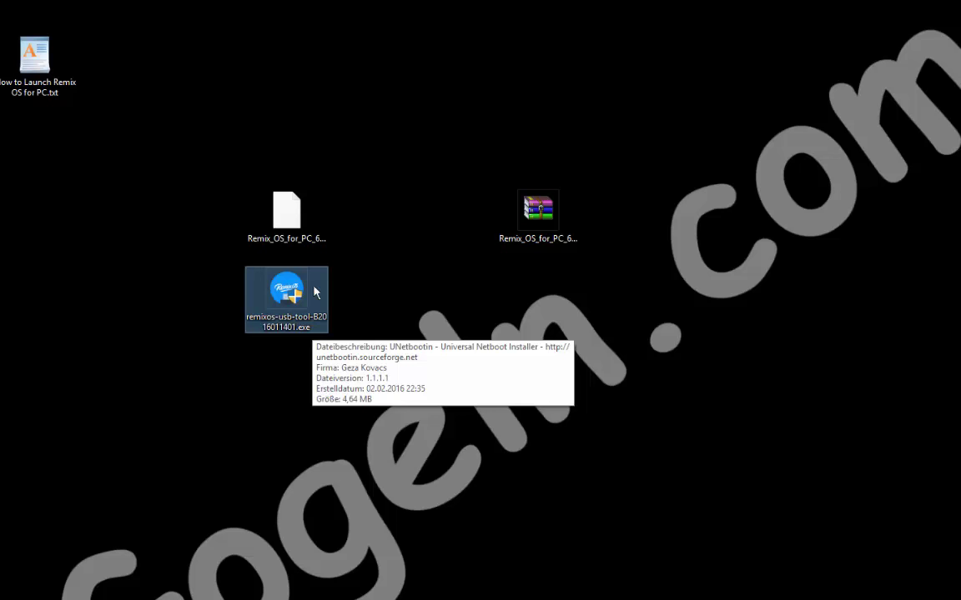
left_click(356, 304)
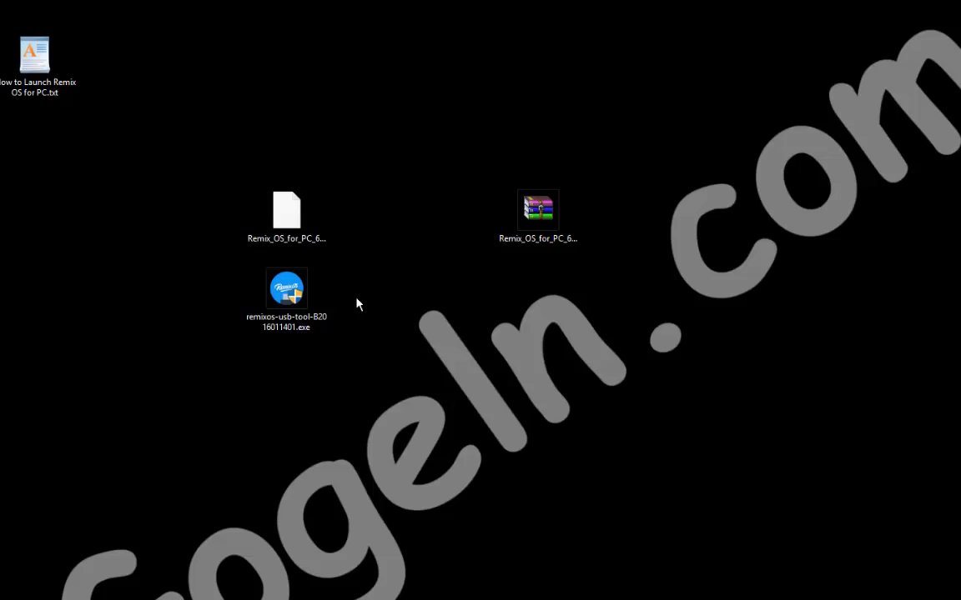
left_click(308, 245)
left_click(313, 300)
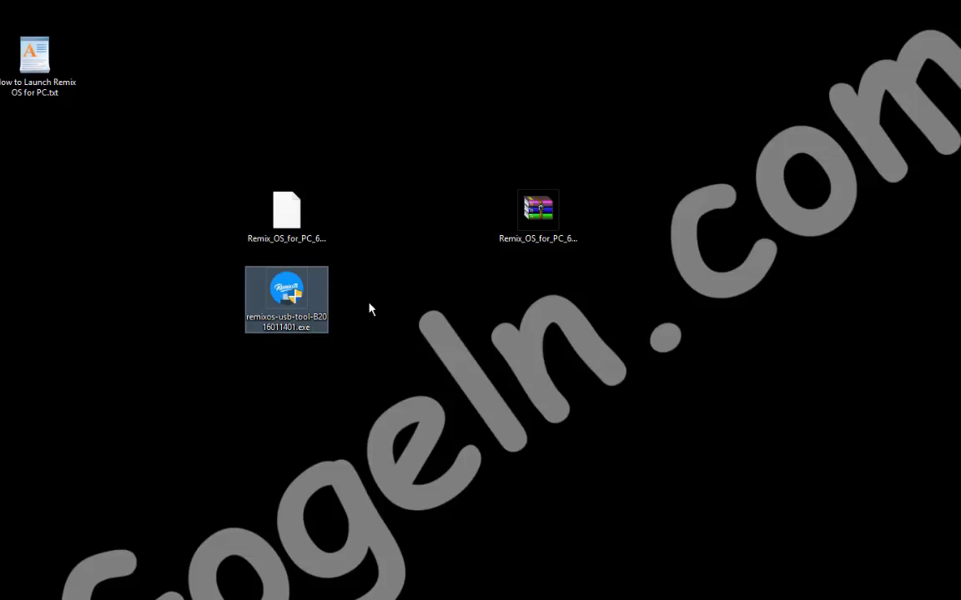
left_click(314, 312)
left_click(316, 206)
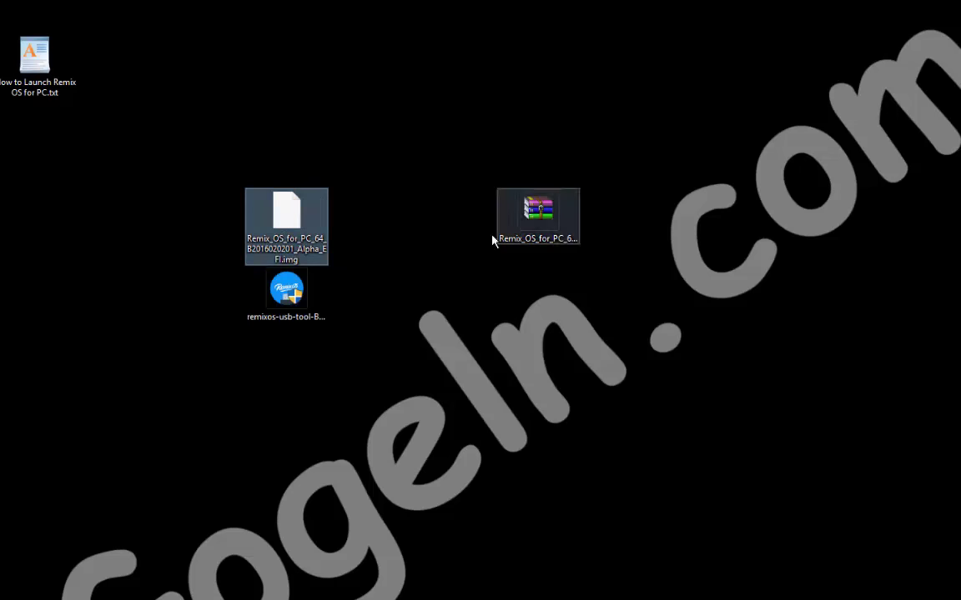
- Launch the extracted remixos-usb-tool program and move its window clear of the extracted files
left_click(294, 307)
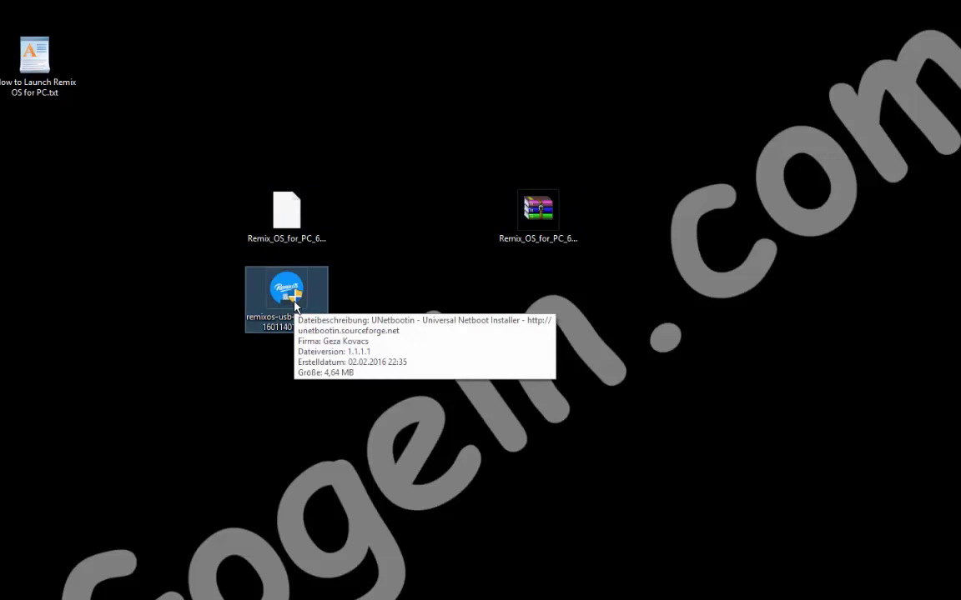
double_click(294, 307)
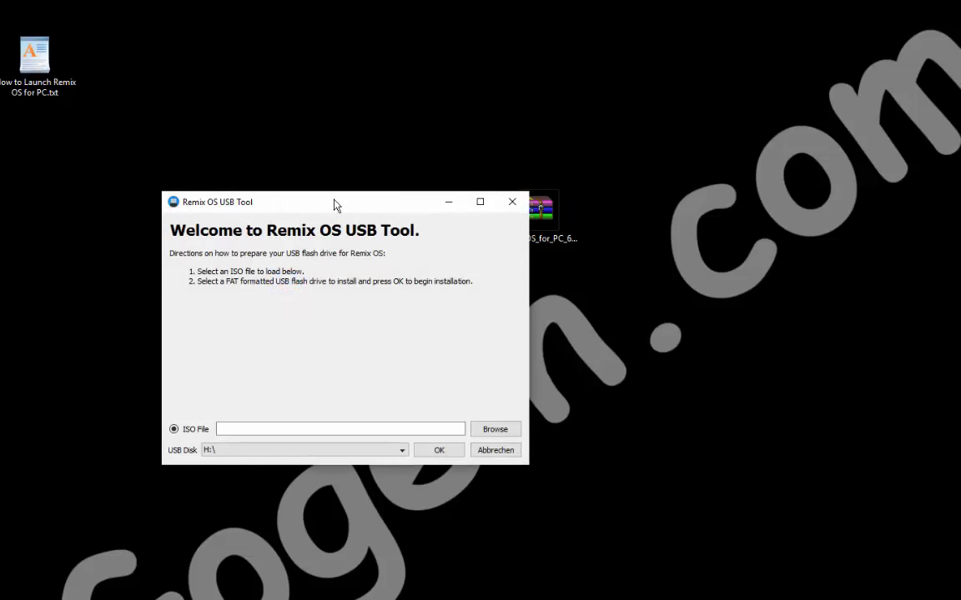
left_click_drag(336, 204, 577, 254)
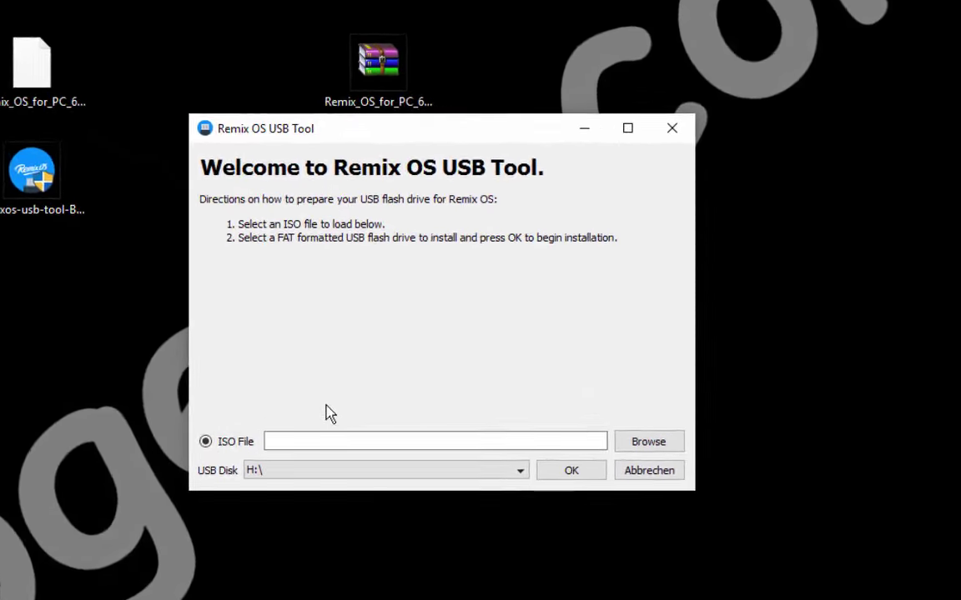
- Read the directions for preparing the USB flash drive and check the target USB disk selection
left_click_drag(218, 200, 392, 207)
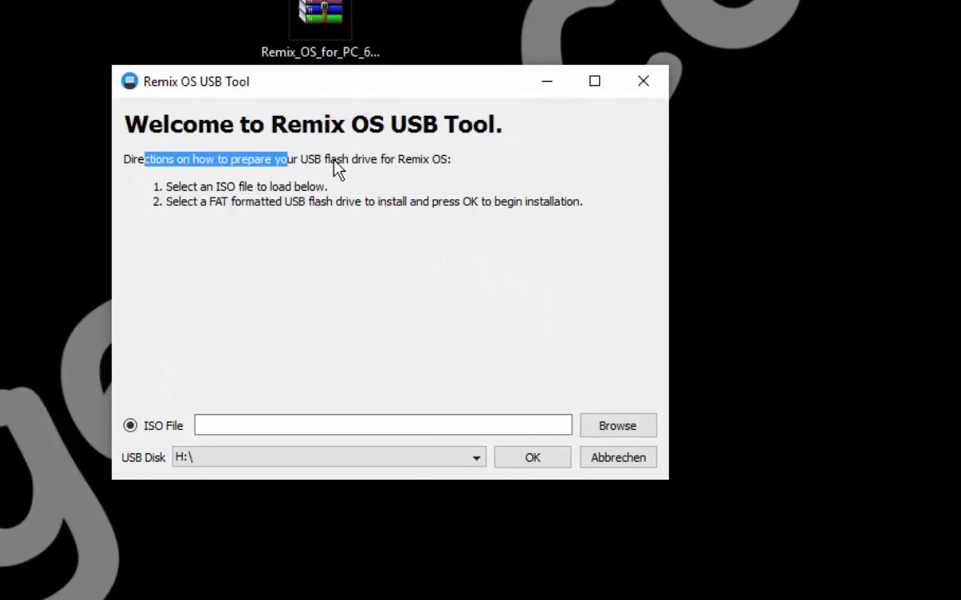
left_click_drag(333, 163, 439, 162)
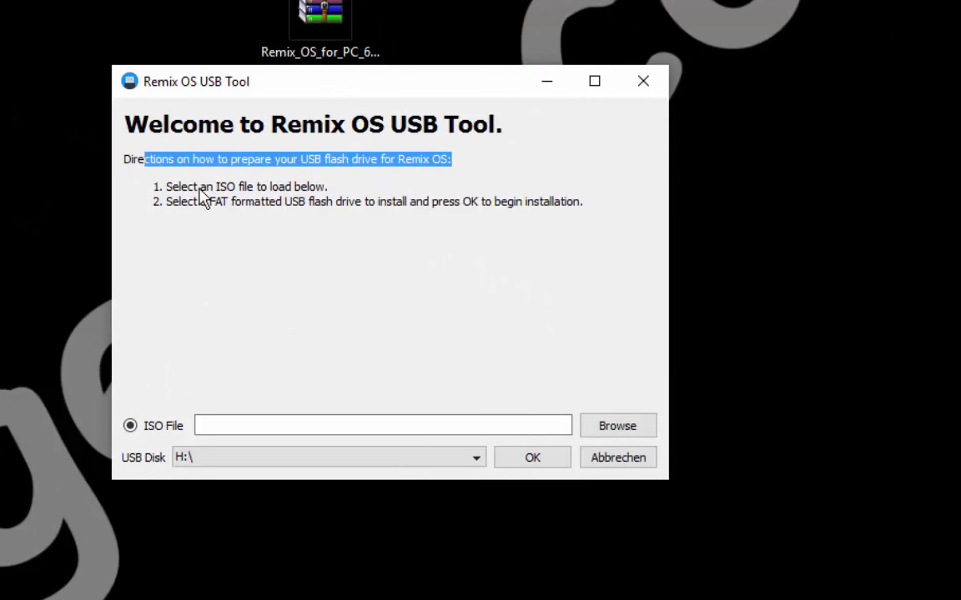
left_click_drag(160, 171, 292, 205)
left_click(265, 187)
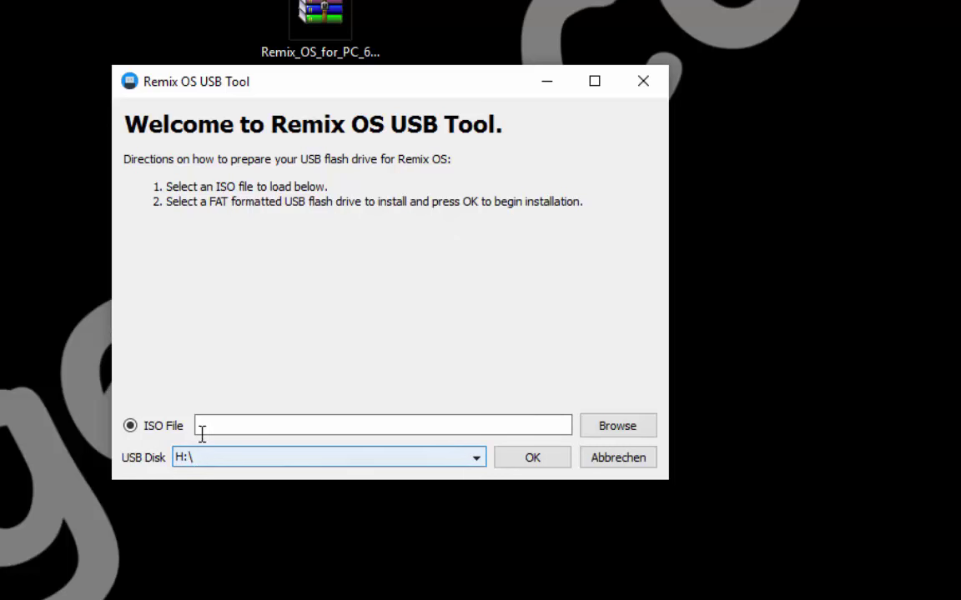
left_click(237, 460)
left_click(240, 463)
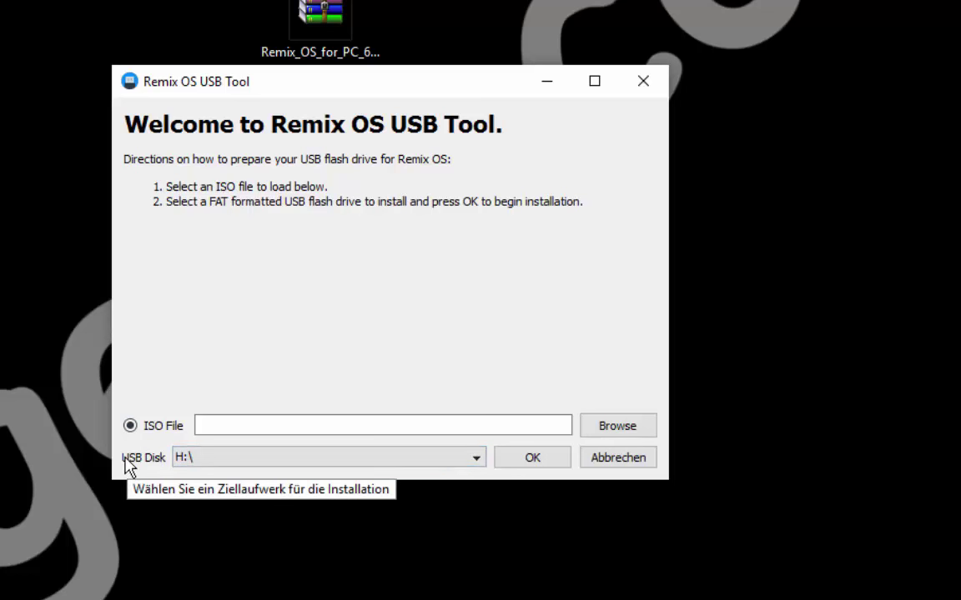
left_click(602, 433)
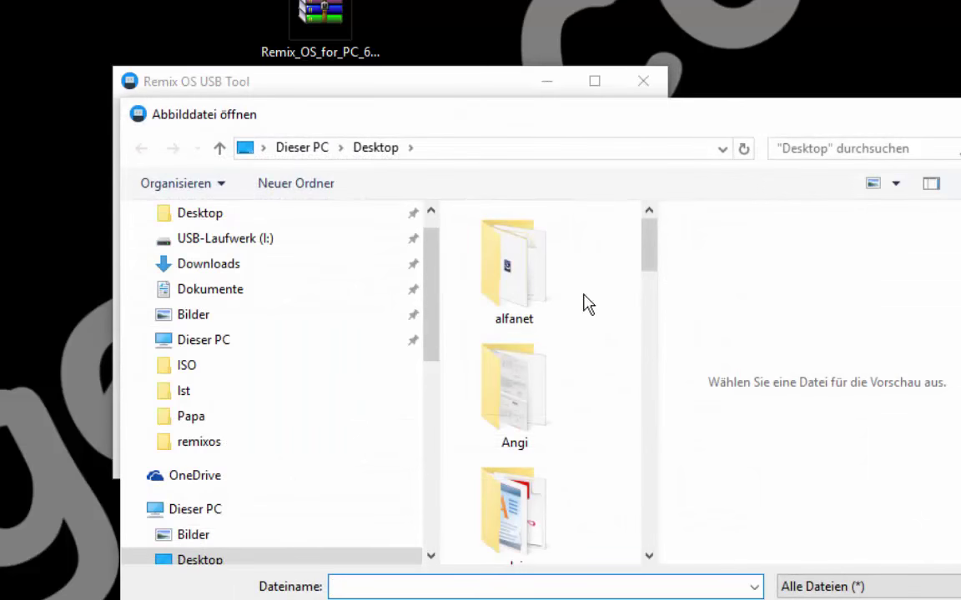
scroll(584, 305, "down", 10)
scroll(583, 308, "down", 3)
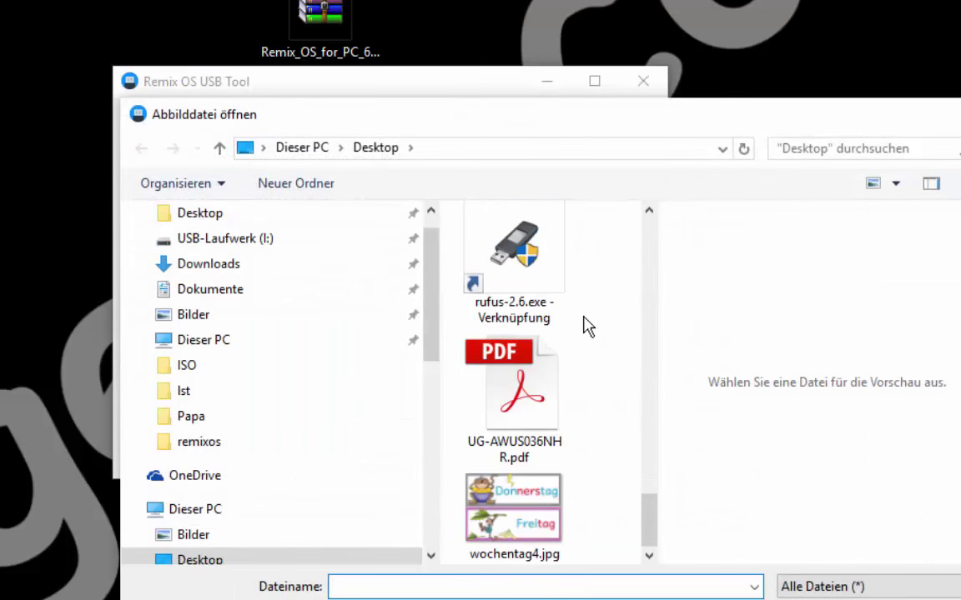
scroll(585, 325, "up", 5)
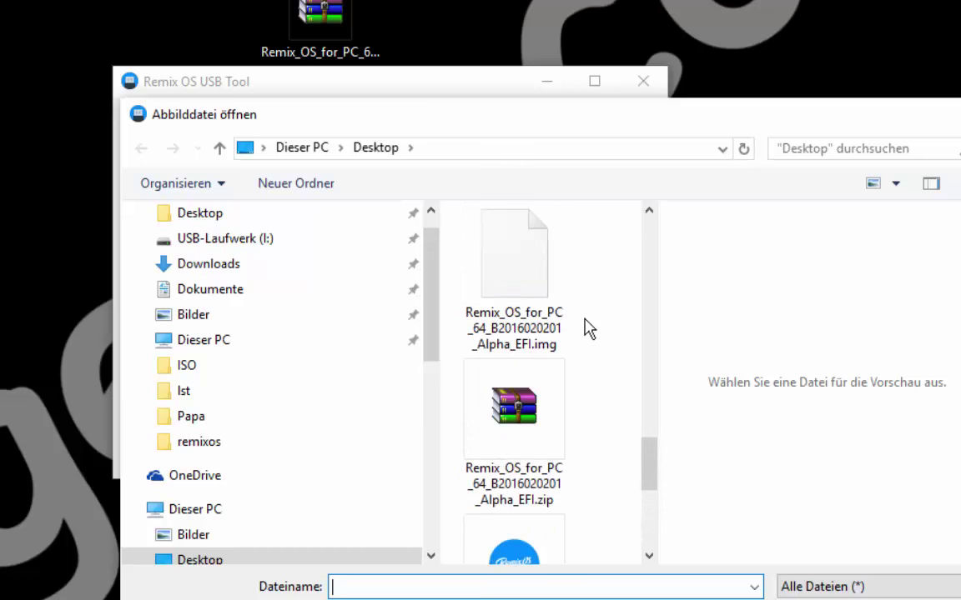
left_click(534, 302)
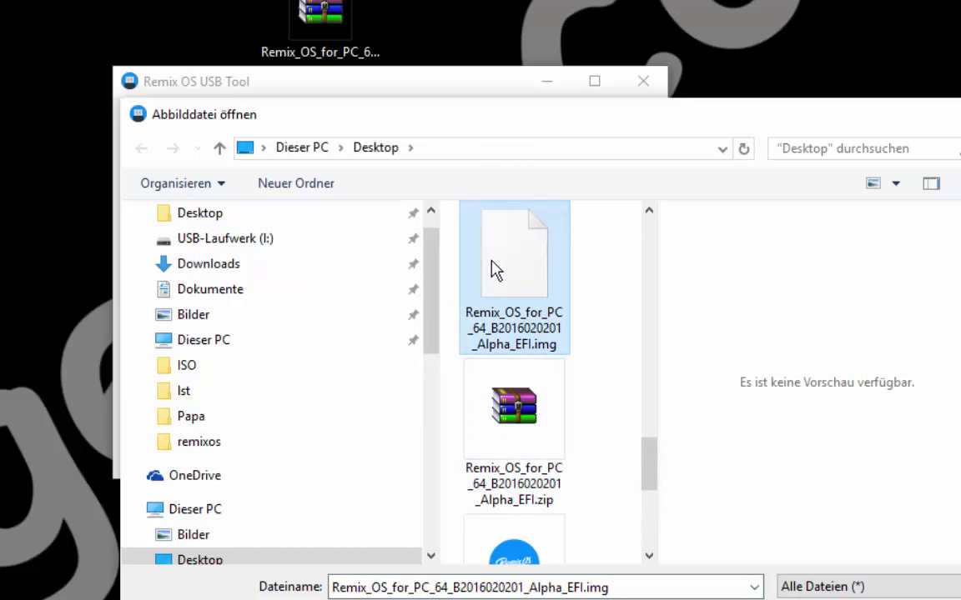
double_click(519, 315)
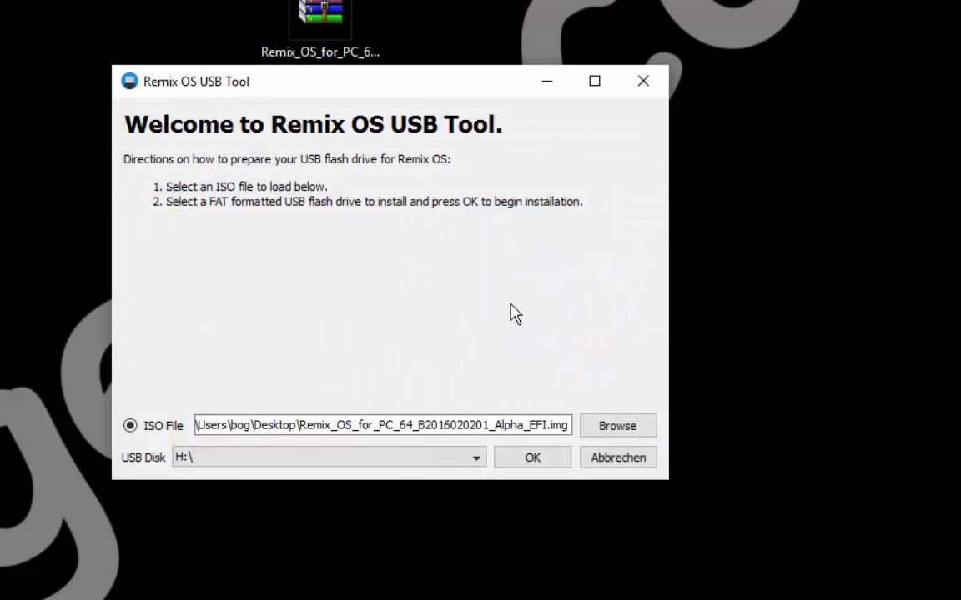
- Start writing the image to USB disk H:\ and agree to overwrite all existing files on it
left_click_drag(447, 91, 640, 52)
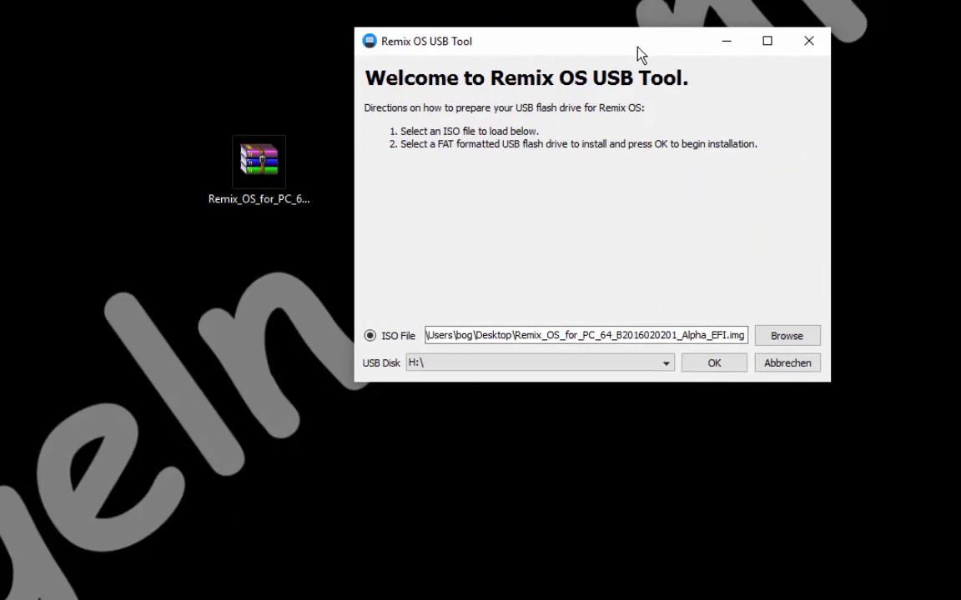
left_click(710, 365)
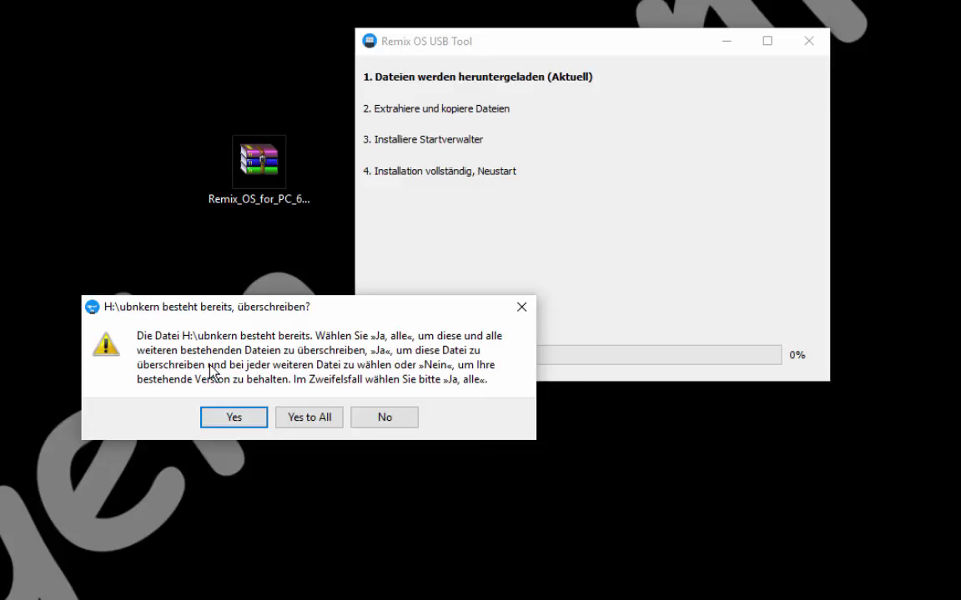
left_click(308, 418)
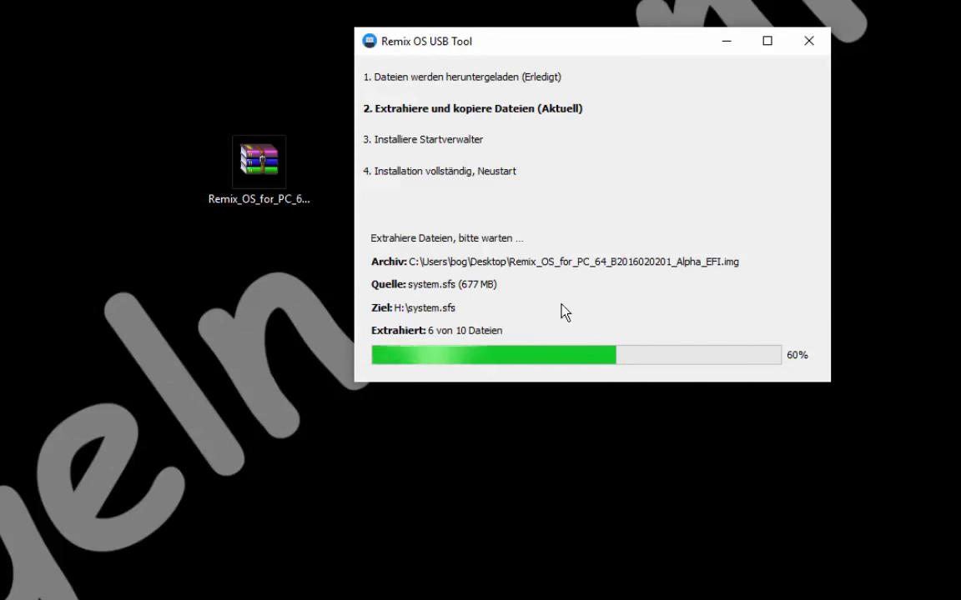
left_click_drag(592, 49, 633, 8)
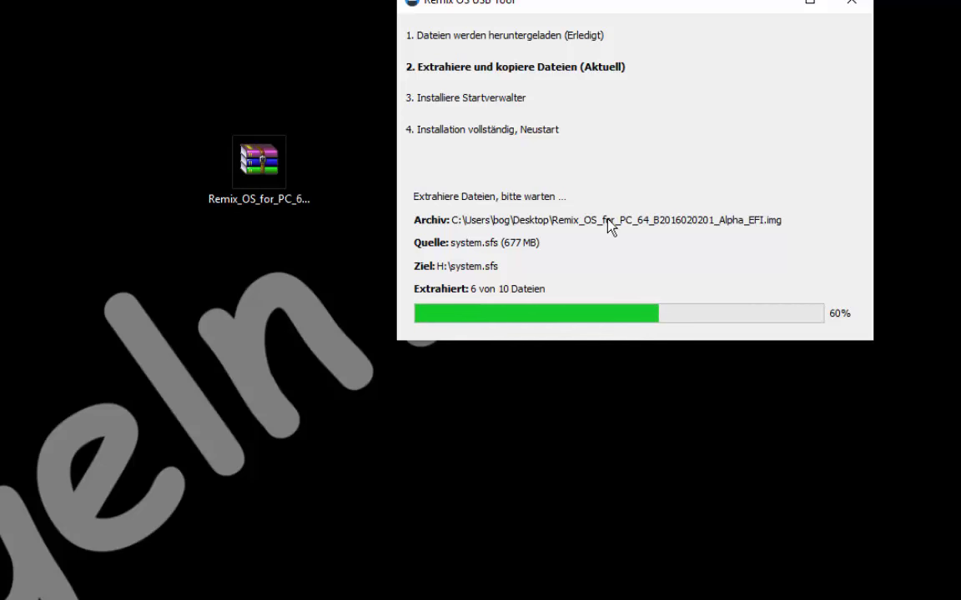
- Paste remixos-usb-tool-B2016011401.exe onto the desktop next to the Remix OS image and archive
left_click(59, 286)
key("ctrl+v")
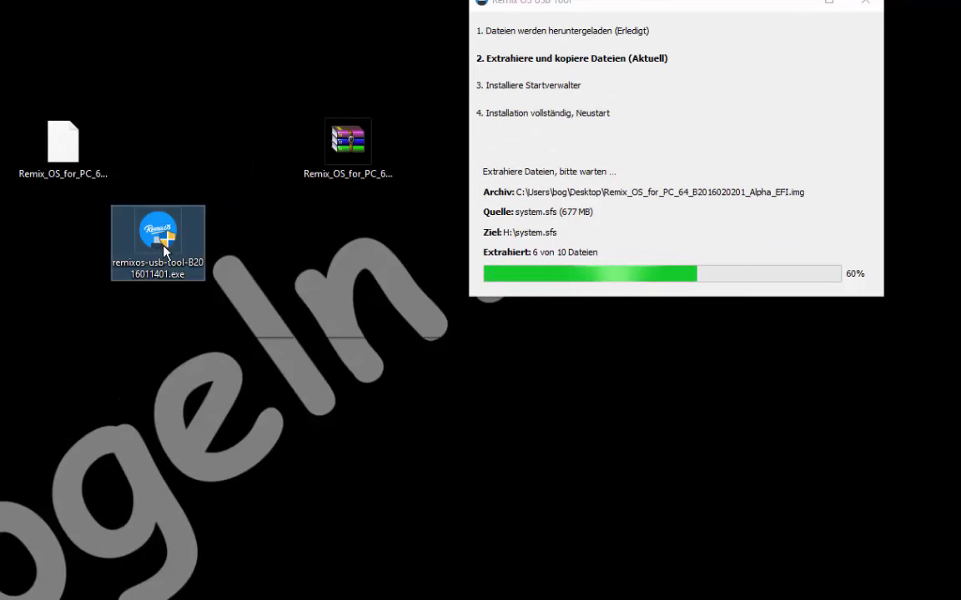
mouse_move(176, 255)
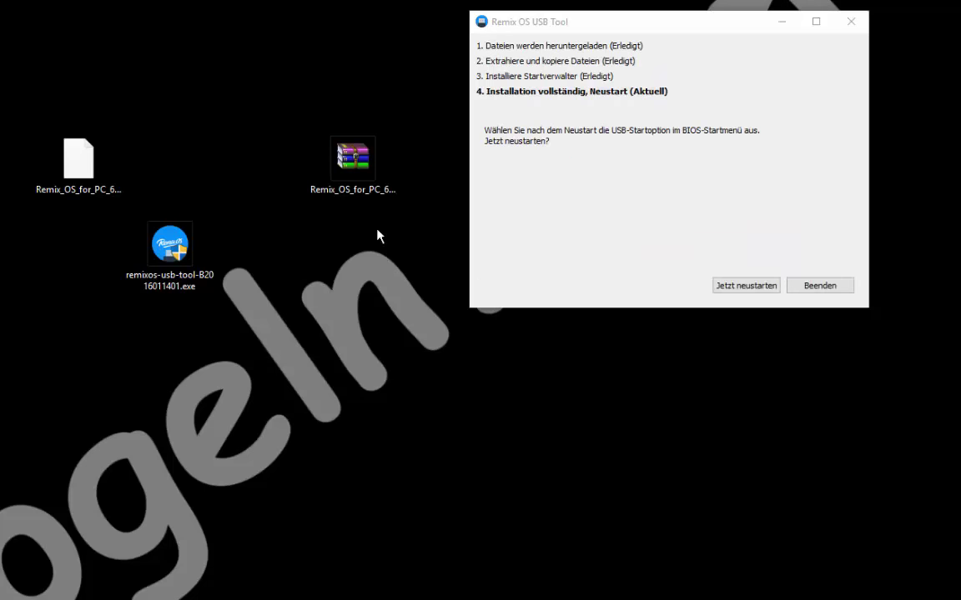
left_click(178, 260)
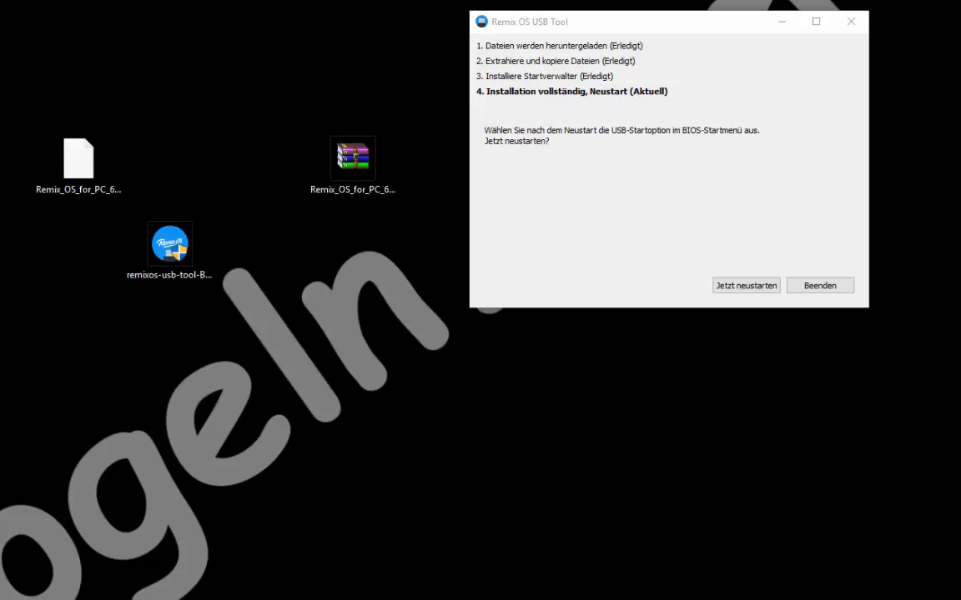
- Place the rufus-2.6.exe shortcut on the desktop, launch Rufus and move its window beside the Remix OS USB Tool
left_click_drag(392, 330, 278, 181)
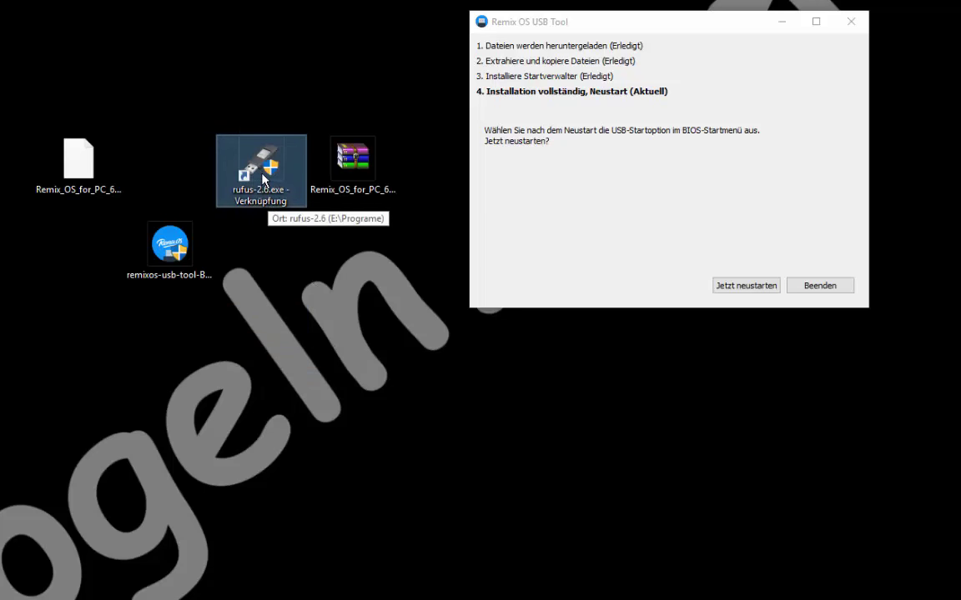
double_click(263, 178)
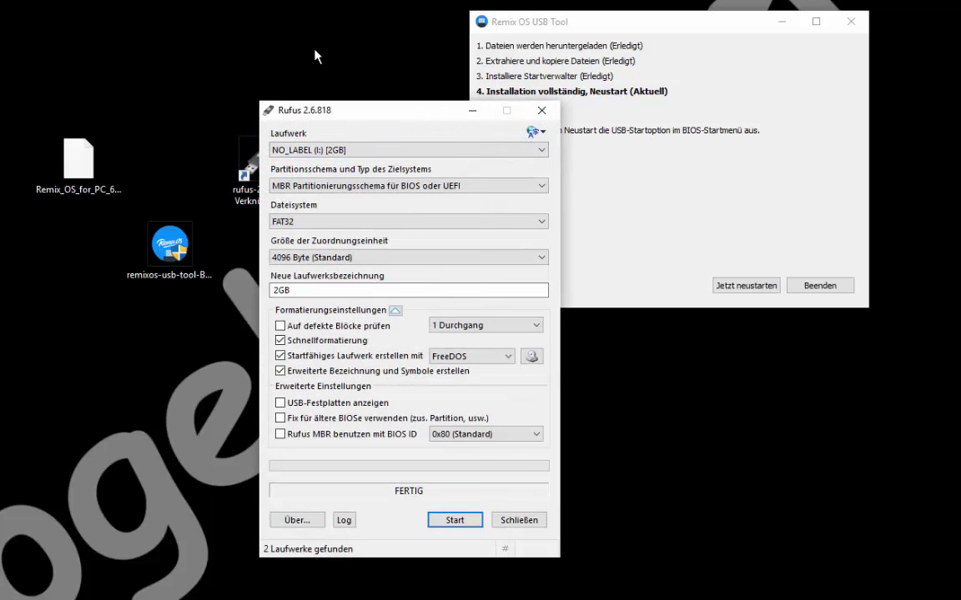
left_click(348, 150)
left_click(346, 161)
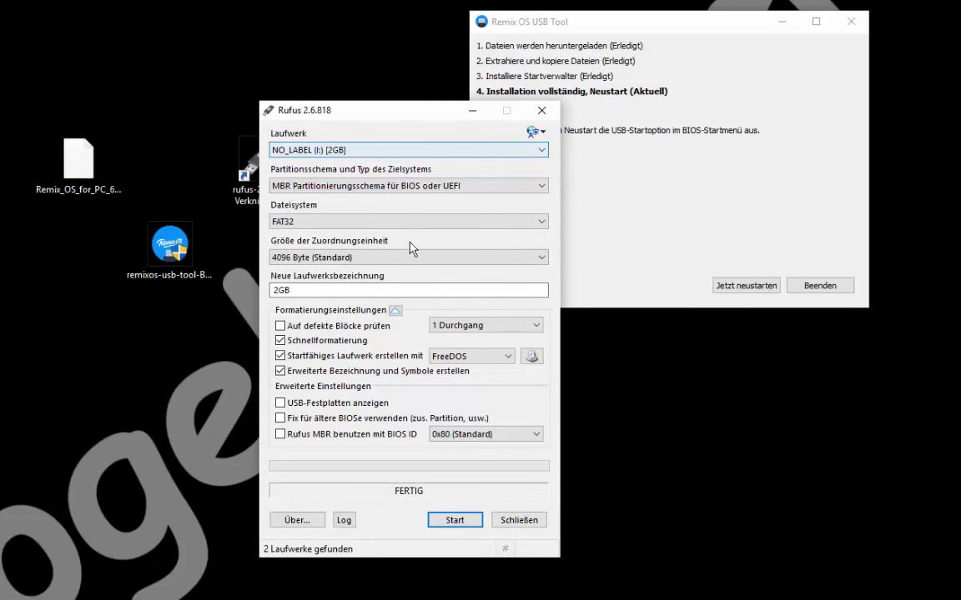
left_click_drag(392, 108, 308, 20)
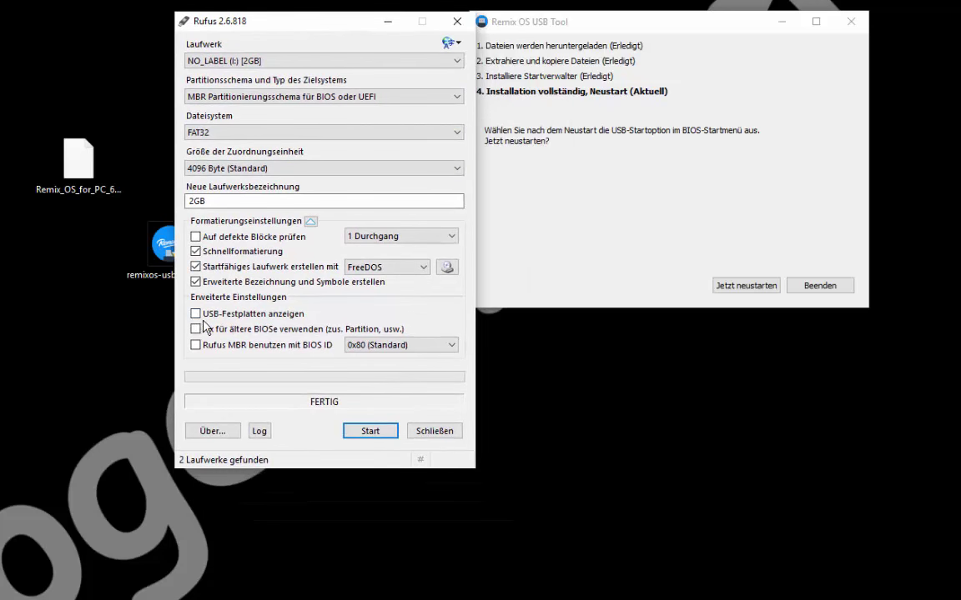
- Enable USB-Festplatten anzeigen in Rufus and select NO_LABEL (H:) [16GB] as the target drive
left_click(223, 316)
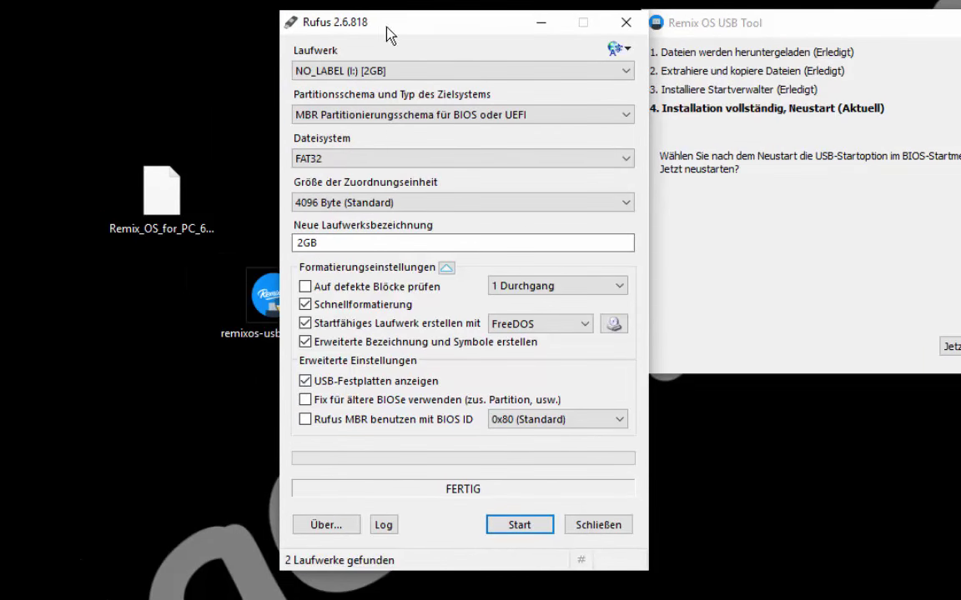
left_click_drag(349, 23, 426, 24)
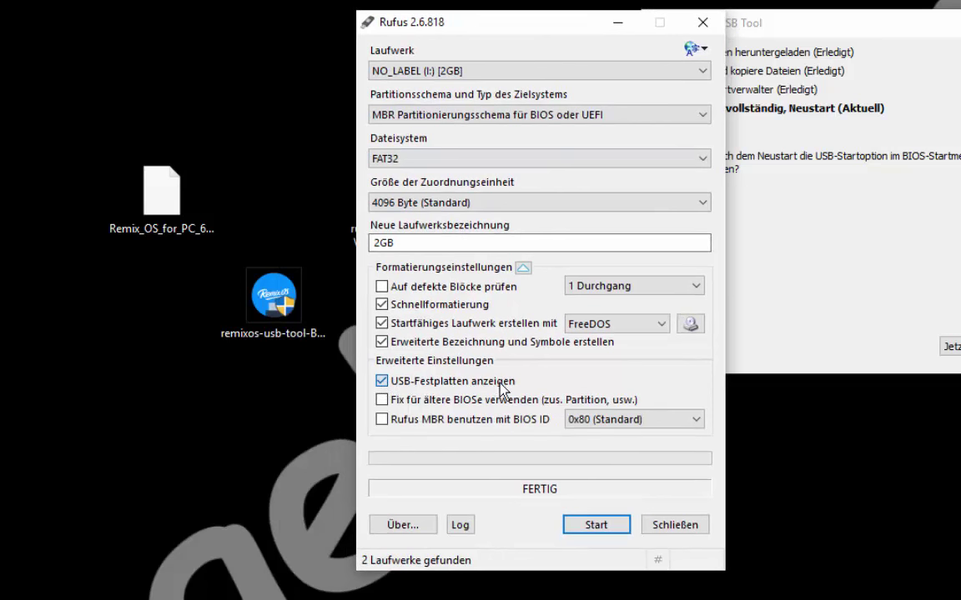
left_click(451, 383)
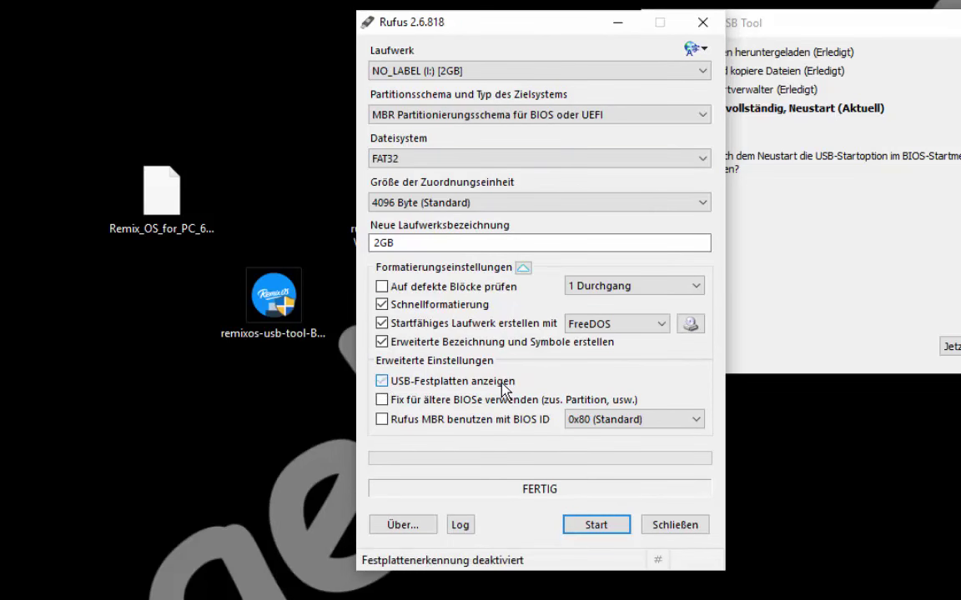
left_click(383, 381)
left_click(459, 72)
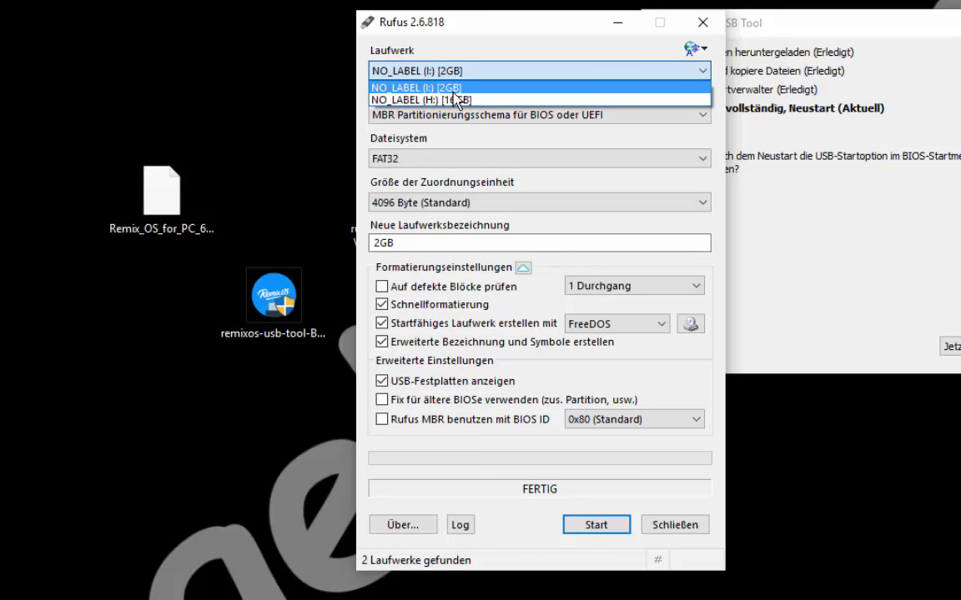
left_click(462, 100)
left_click(409, 68)
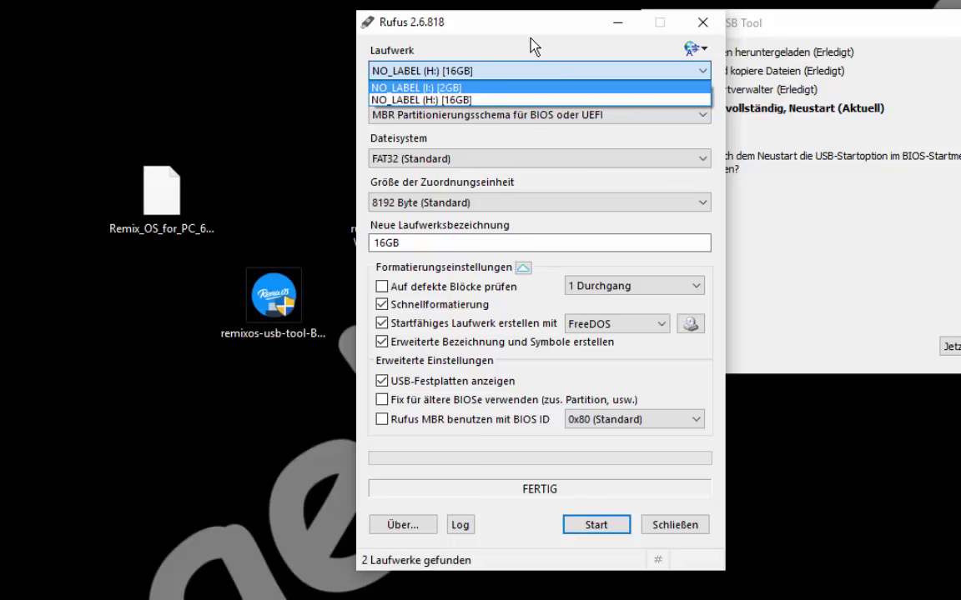
left_click(477, 34)
- Set the bootable drive type to ISO-Abbild, open the image file chooser and cancel it without choosing a file
left_click(579, 325)
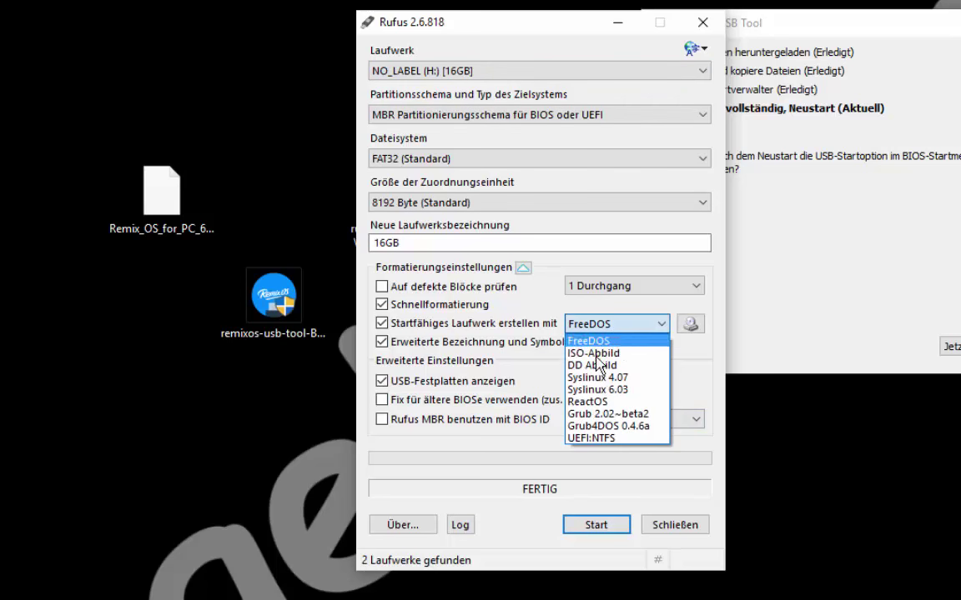
left_click(597, 355)
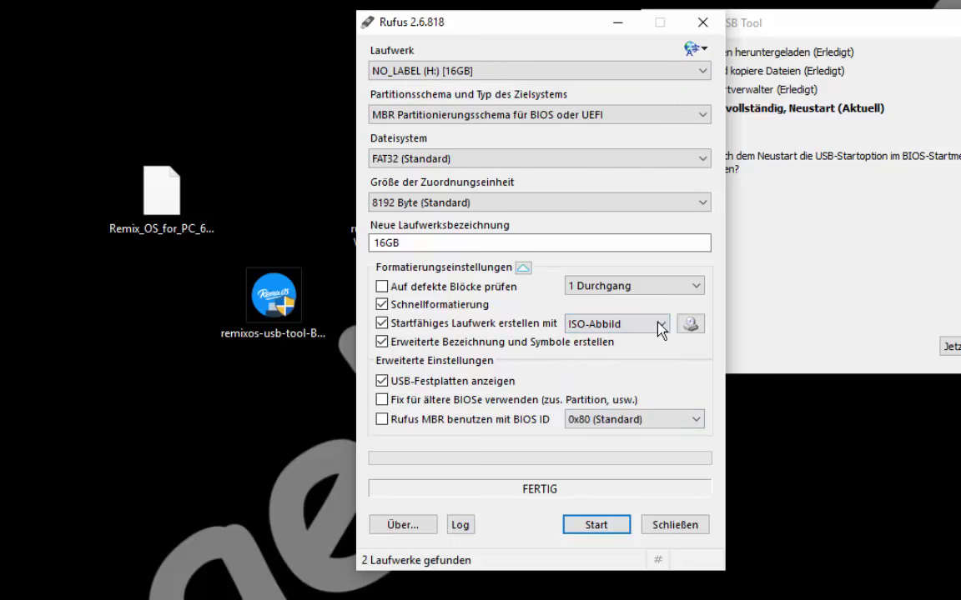
left_click(692, 326)
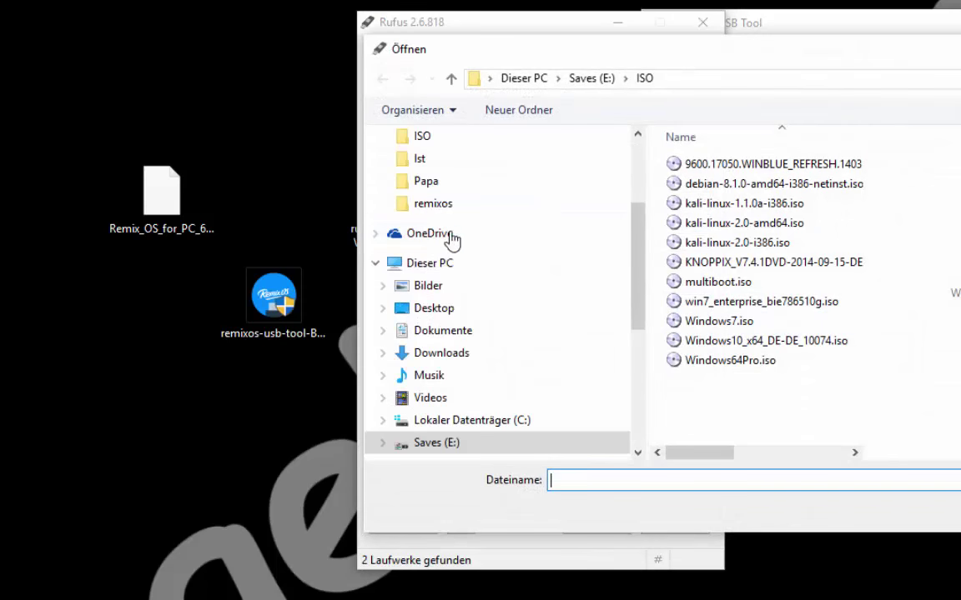
left_click(161, 176)
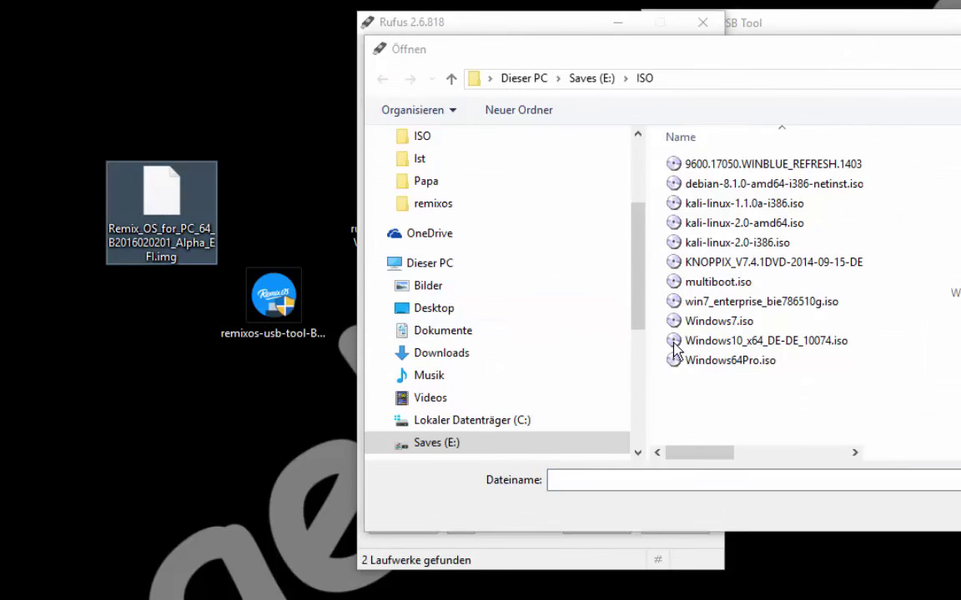
key("Escape")
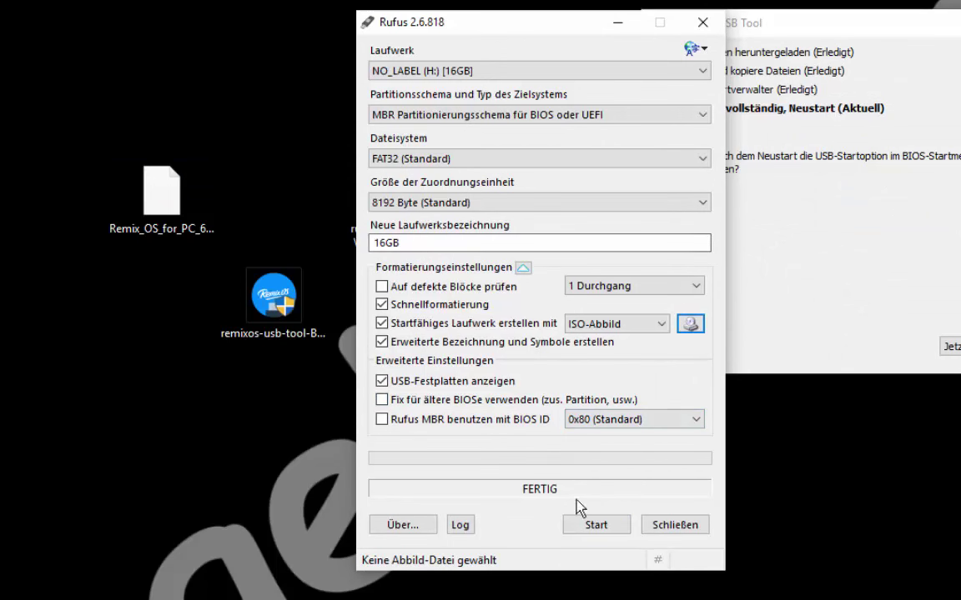
- Close Rufus without writing anything and quit the Remix OS USB Tool without restarting the computer
left_click(654, 530)
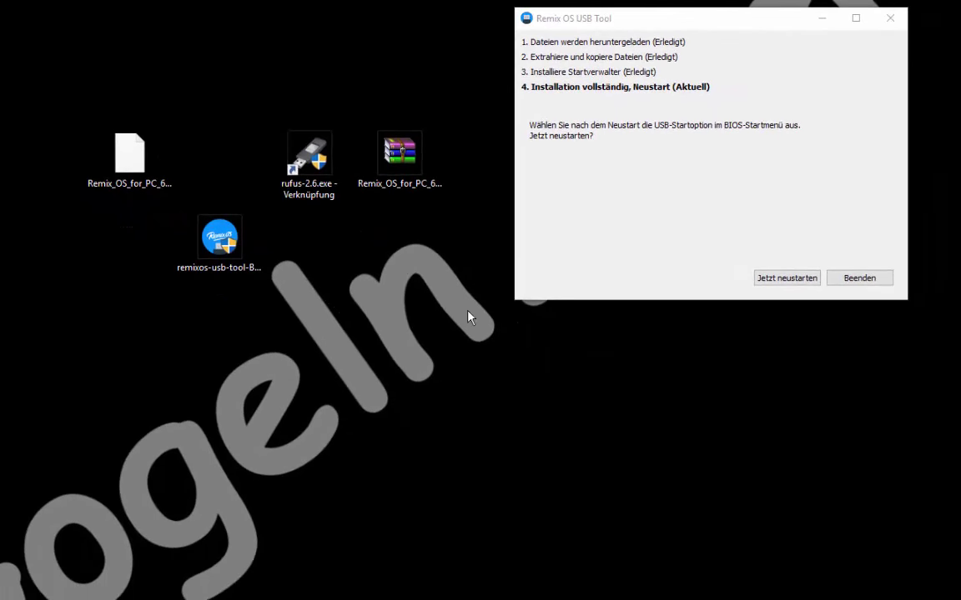
left_click(309, 158)
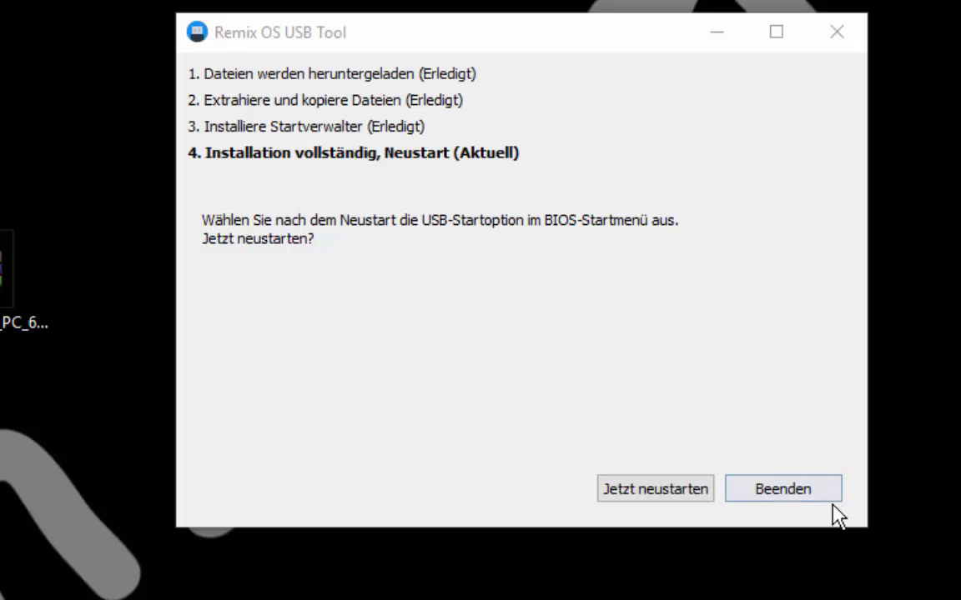
left_click(757, 485)
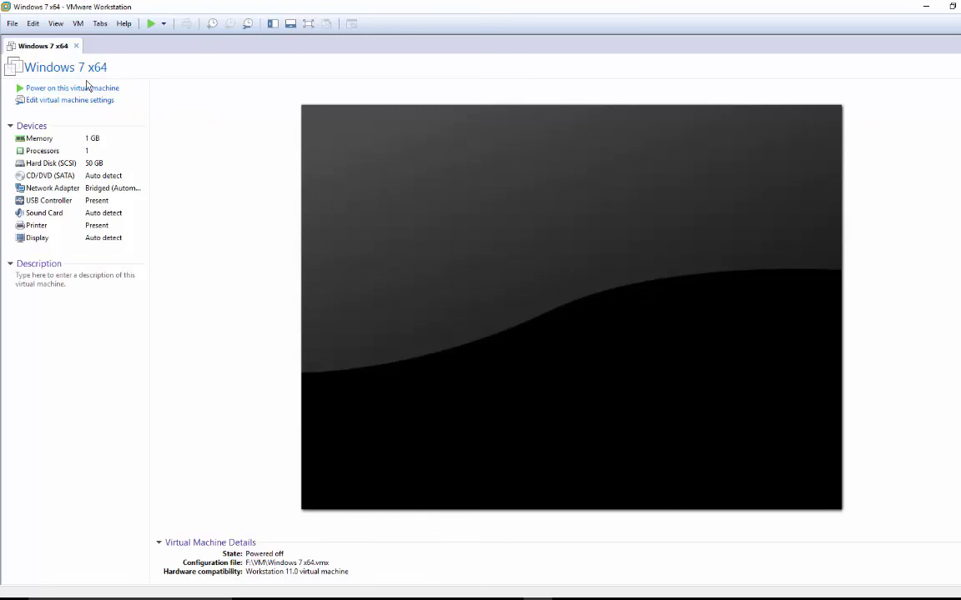
- In VMware Workstation, power on the Windows 7 x64 virtual machine to firmware and hide the library
left_click(271, 23)
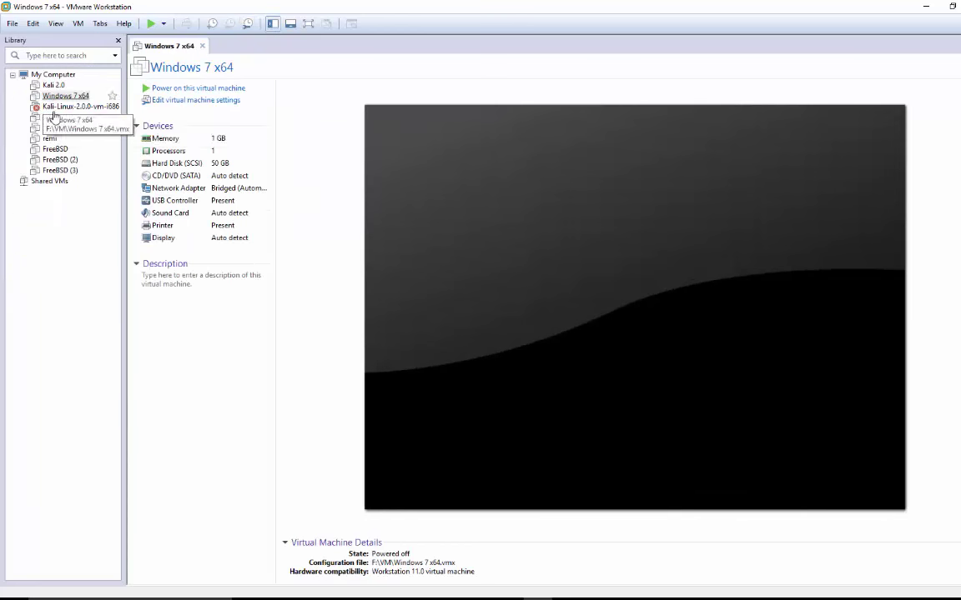
left_click(63, 97)
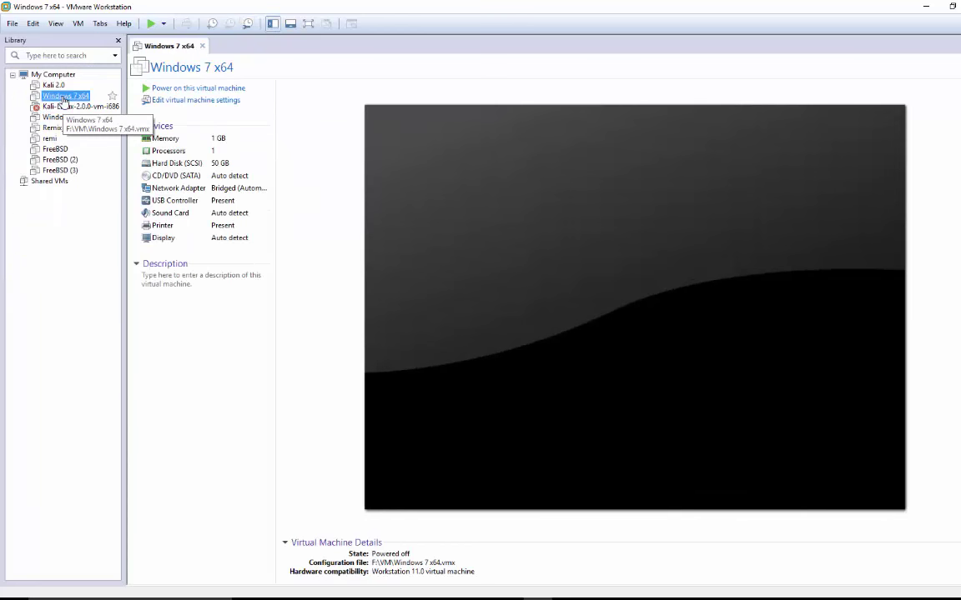
left_click(77, 24)
mouse_move(87, 42)
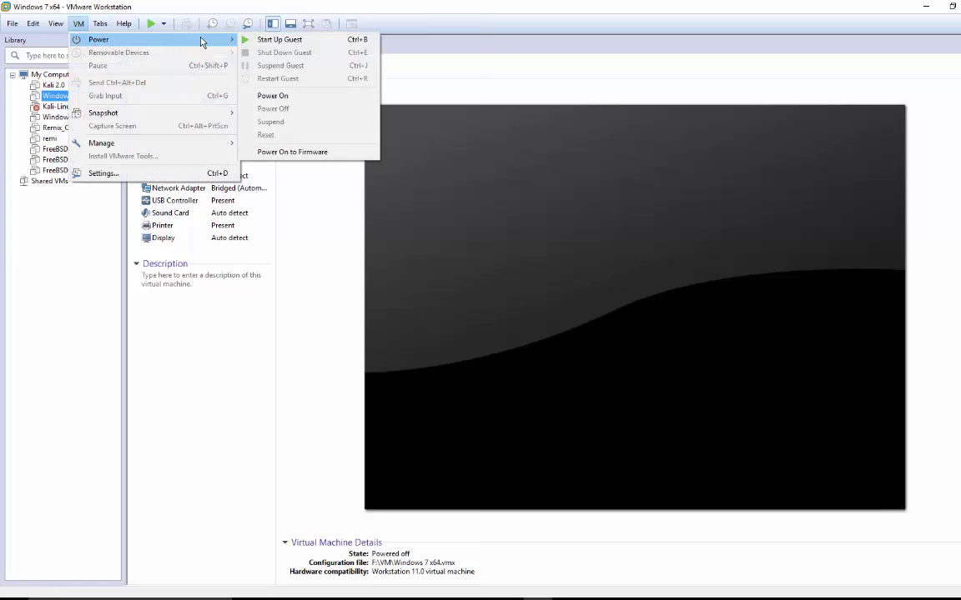
left_click(300, 155)
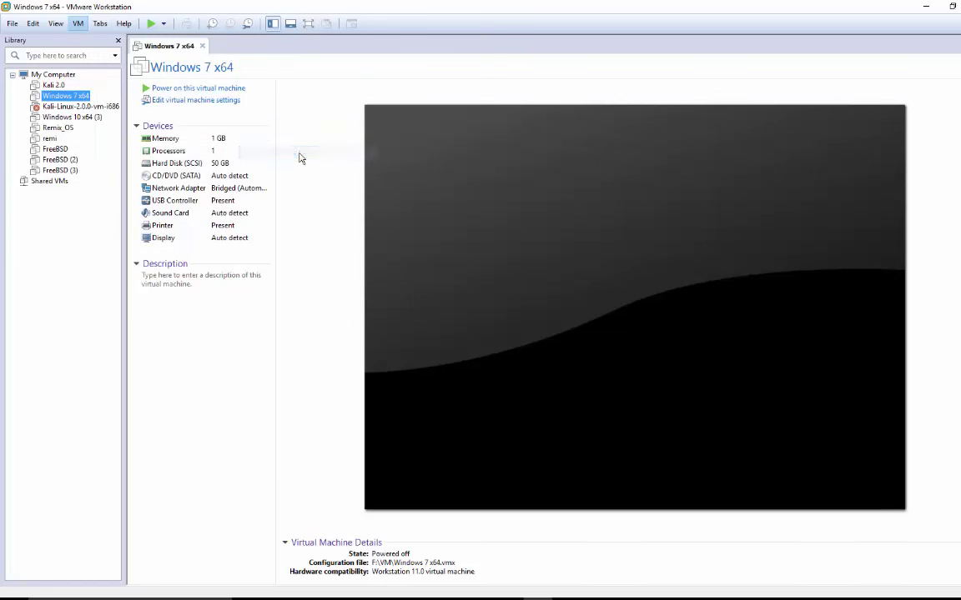
left_click(118, 40)
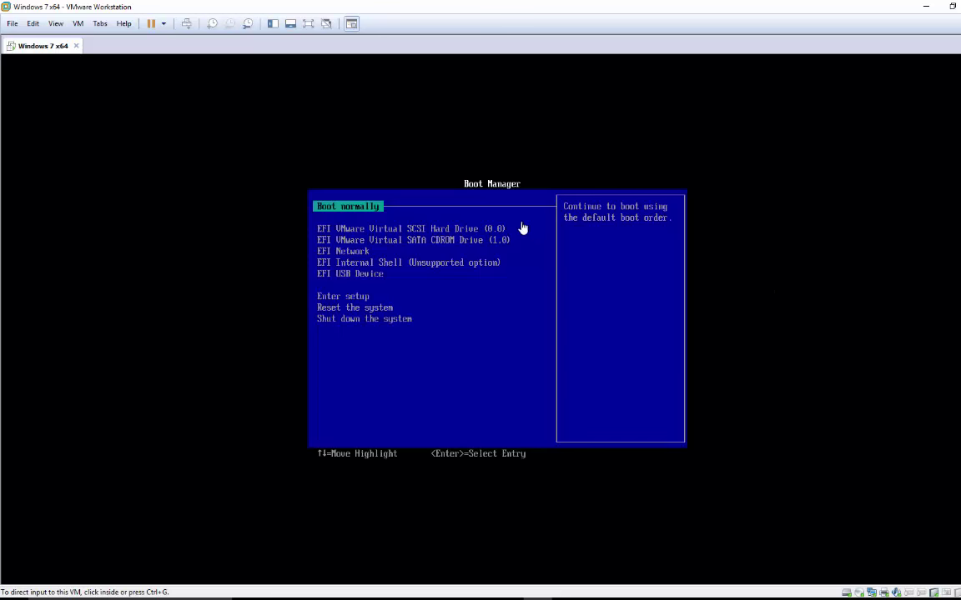
- Boot the virtual machine from the EFI USB Device entry in the Boot Manager
left_click(498, 240)
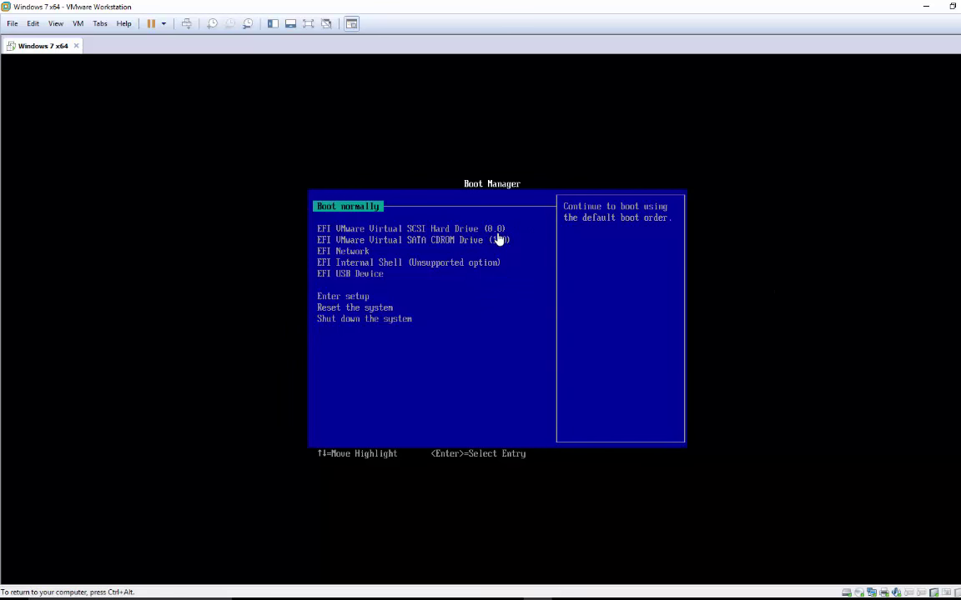
key("Down")
key("Down")
key("Down")
key("Down")
key("Down")
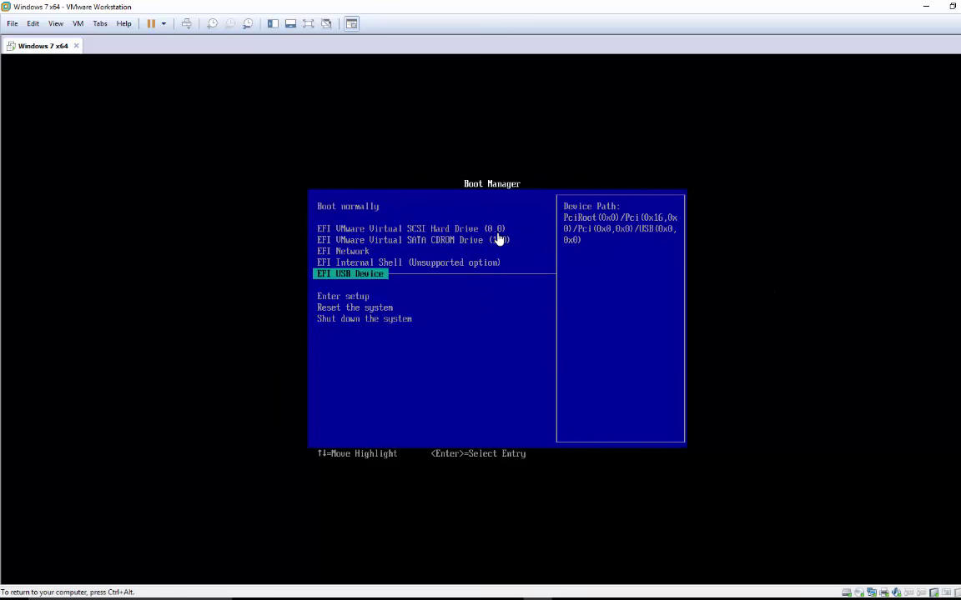
key("Return")
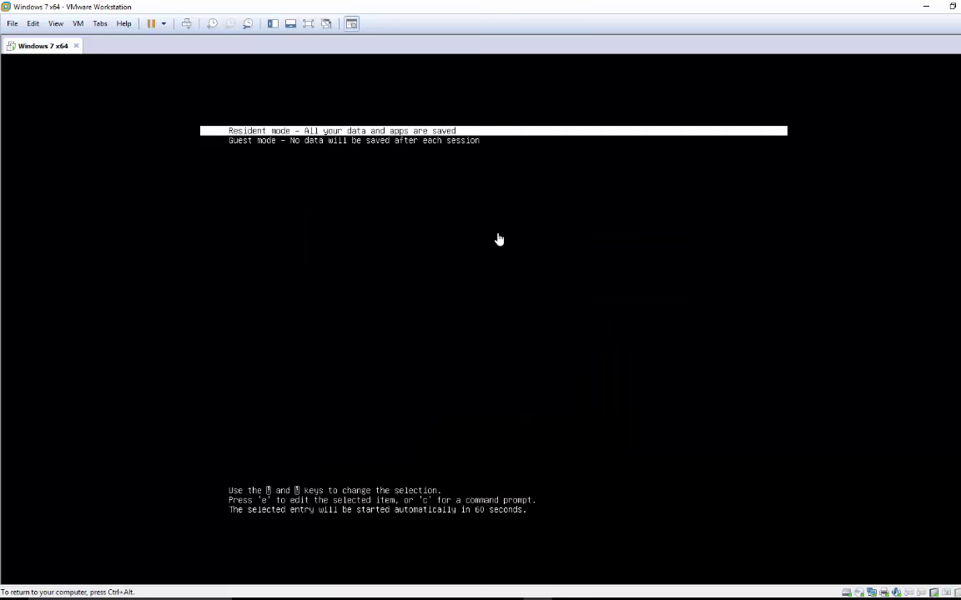
- Compare the Resident mode and Guest mode boot entries, ending with Resident mode highlighted
key("Down")
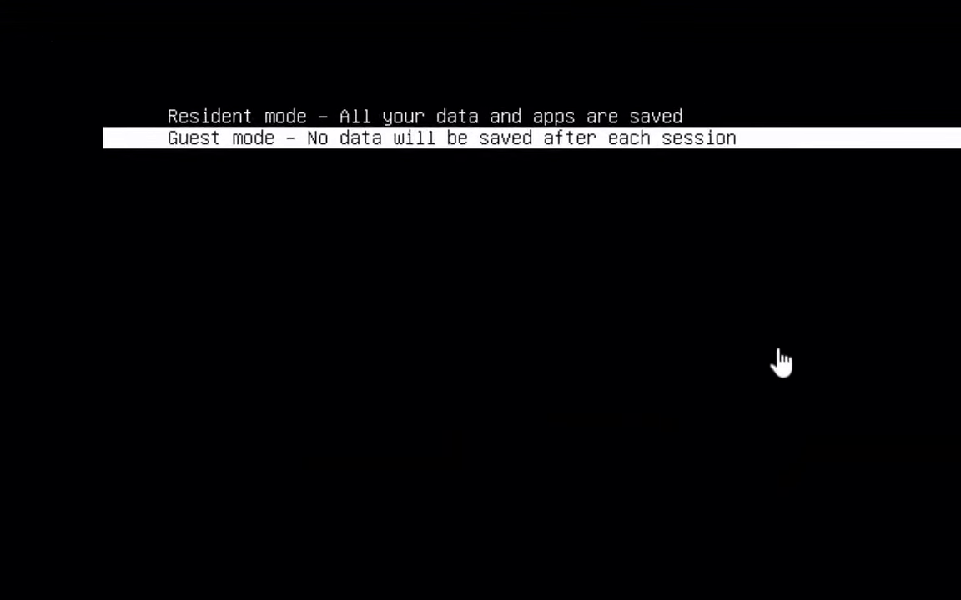
key("Up")
key("Down")
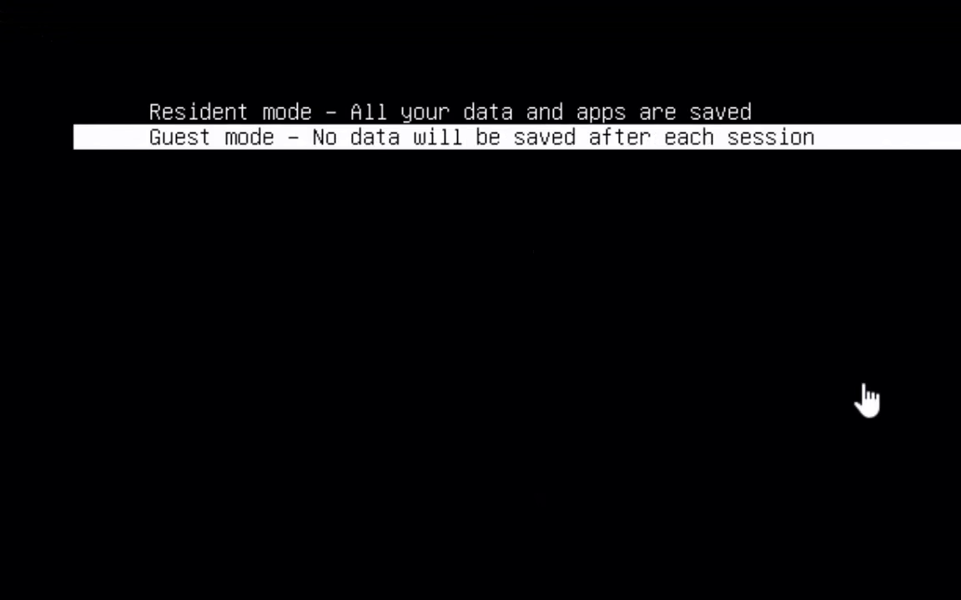
key("Up")
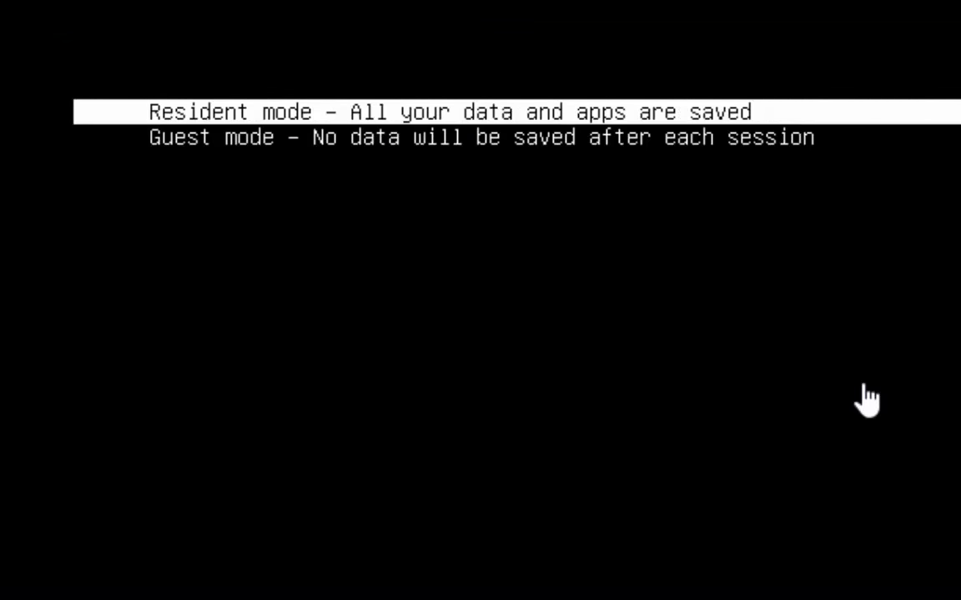
key("Down")
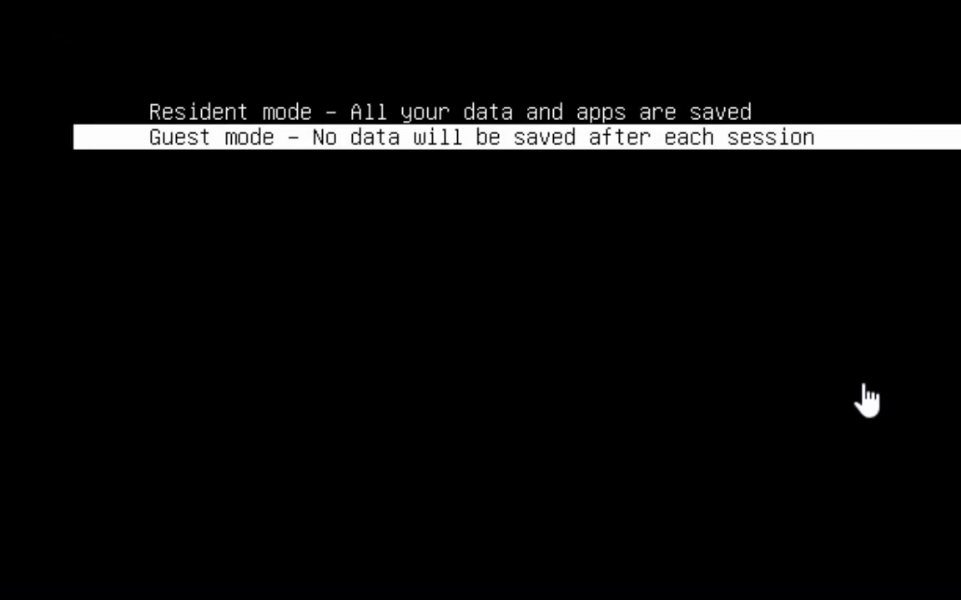
key("Up")
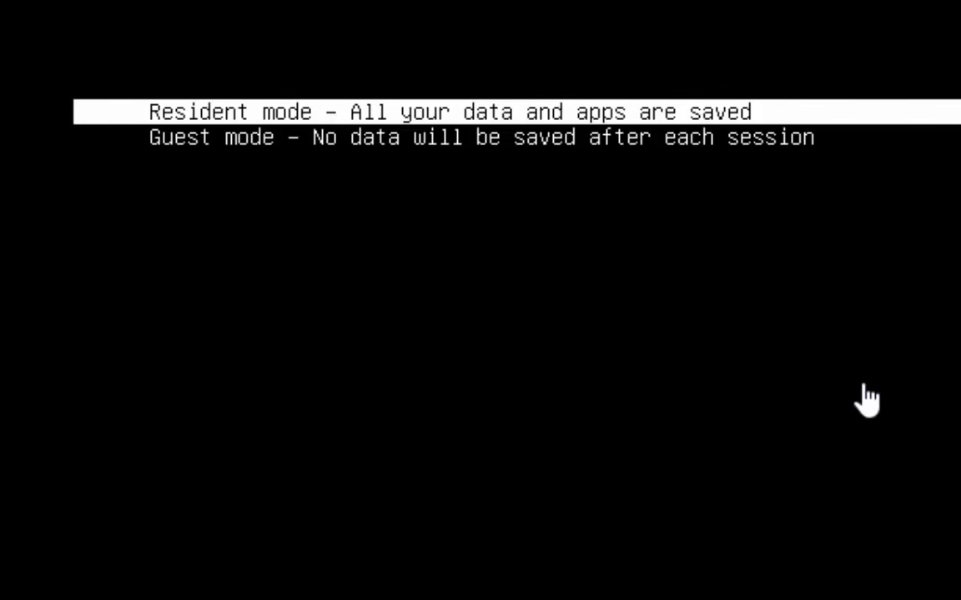
key("Down")
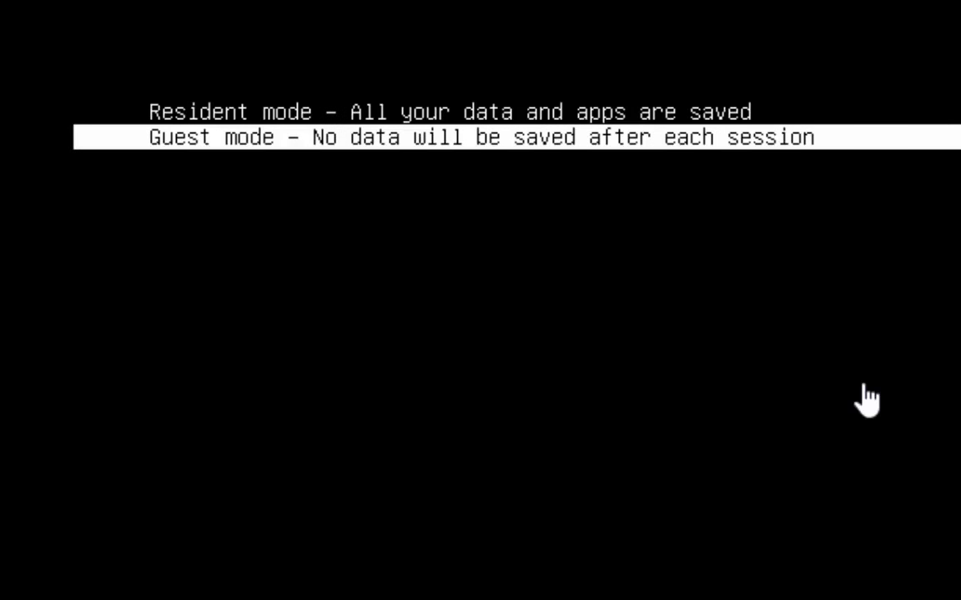
key("Up")
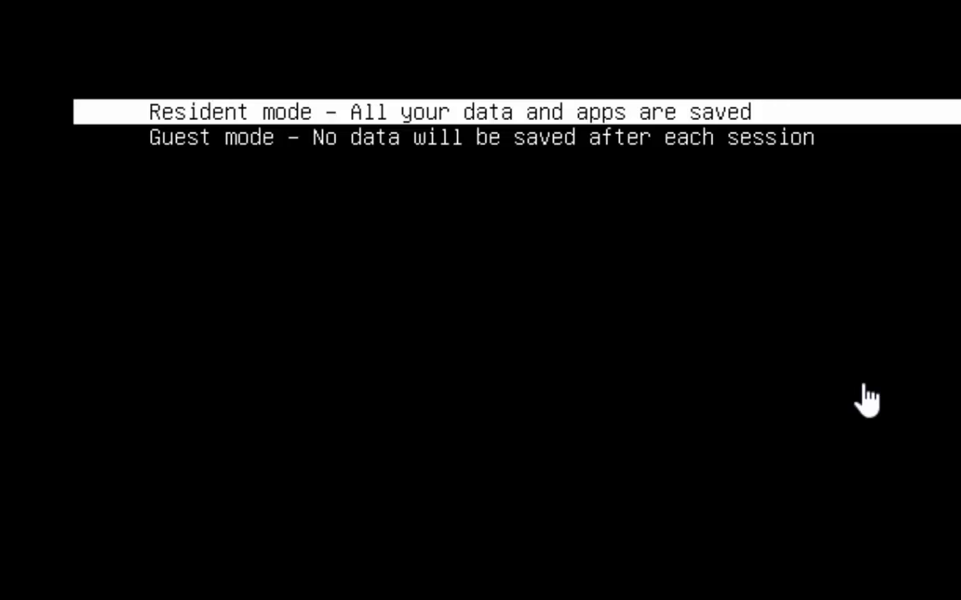
- Choose the Guest mode entry in the boot menu to boot Remix OS without saving data
key("Down")
key("Up")
key("Down")
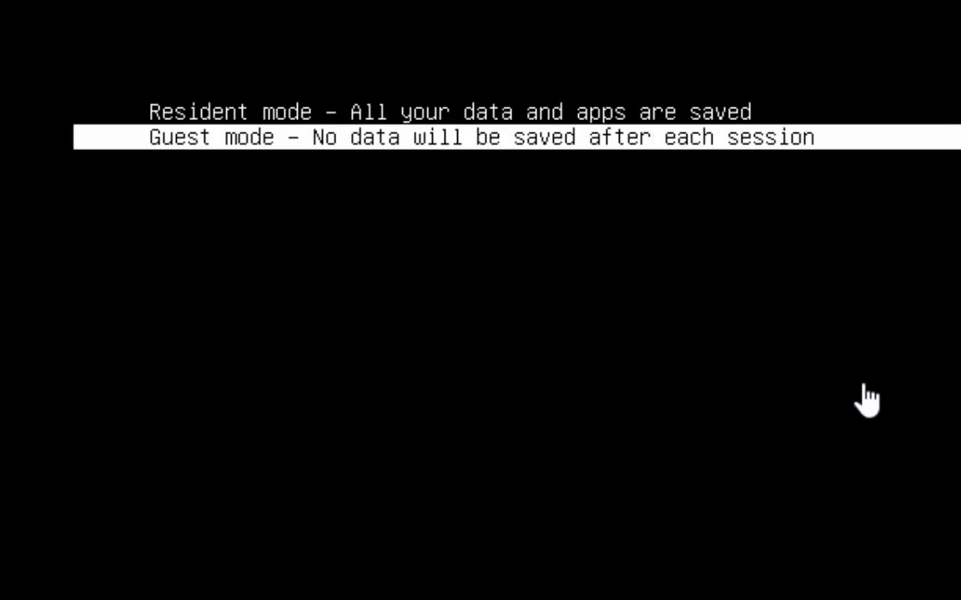
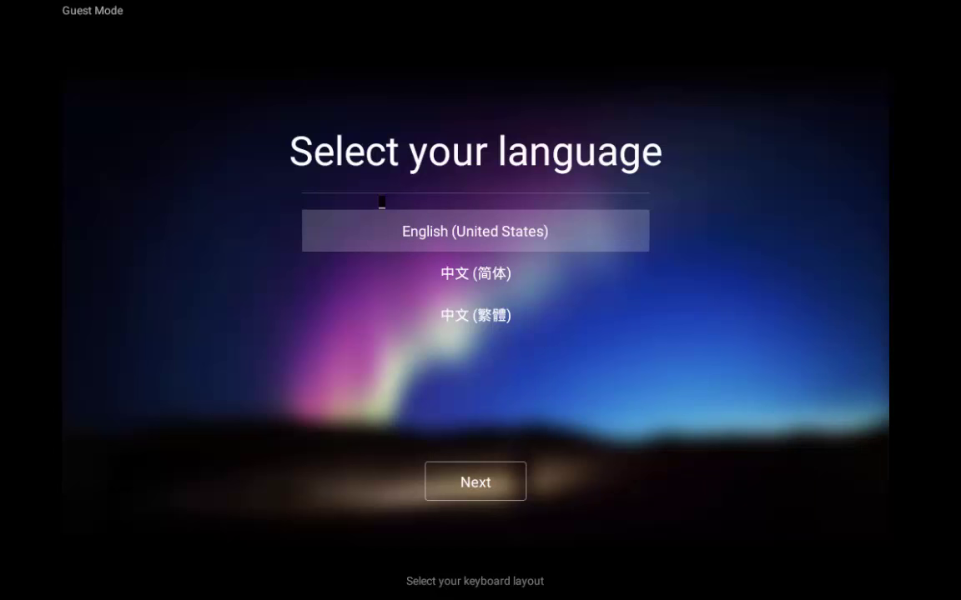
- Complete the Remix OS first-run setup in English (United States), accepting the user agreement
key("Tab")
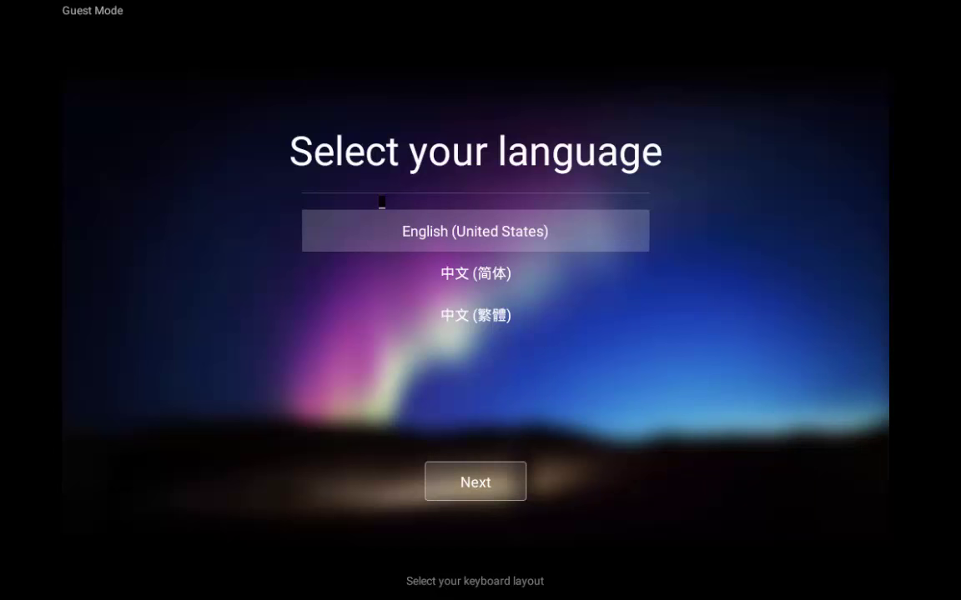
key("Return")
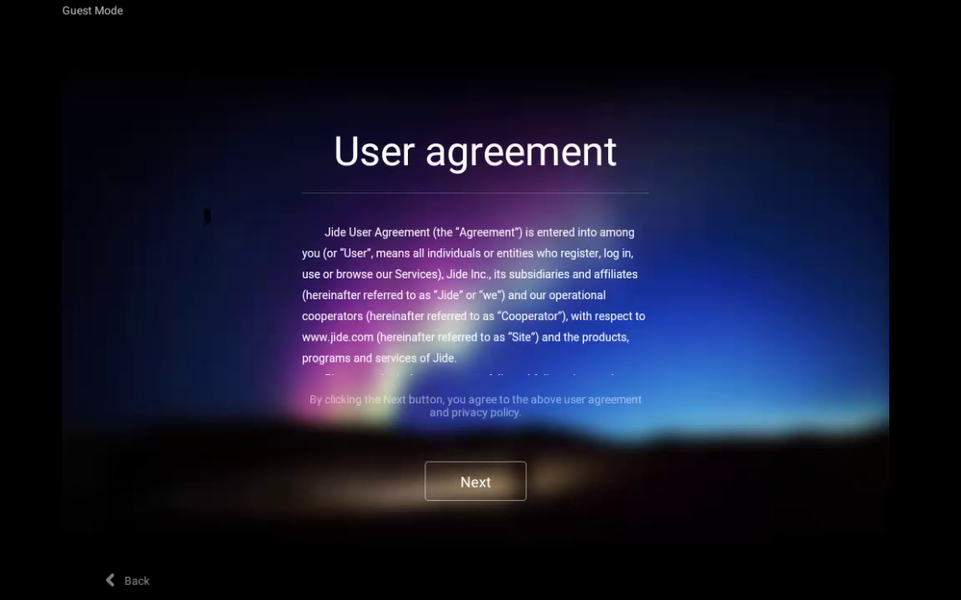
scroll(473, 296, "down", 5)
scroll(473, 296, "down", 8)
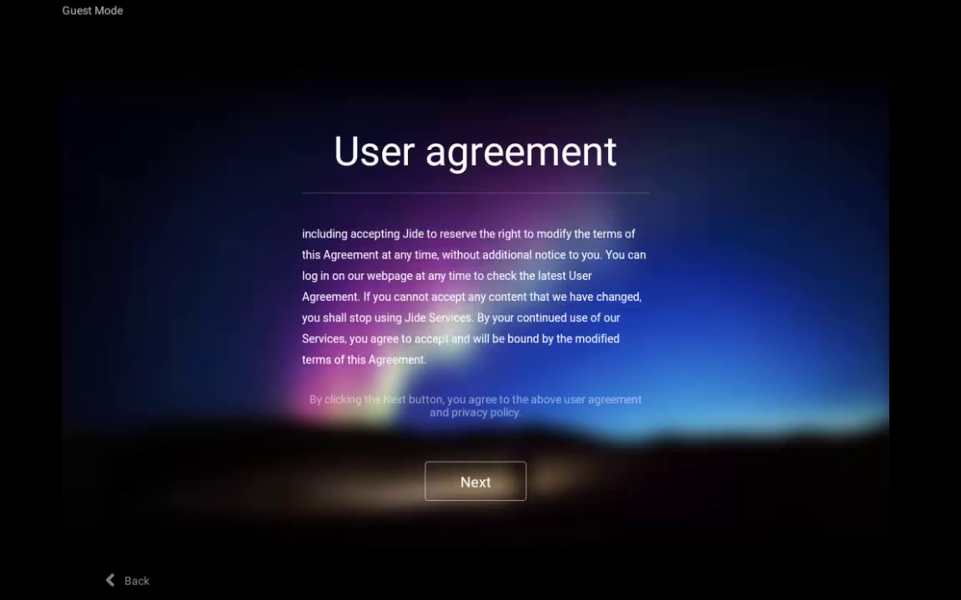
scroll(474, 296, "down", 3)
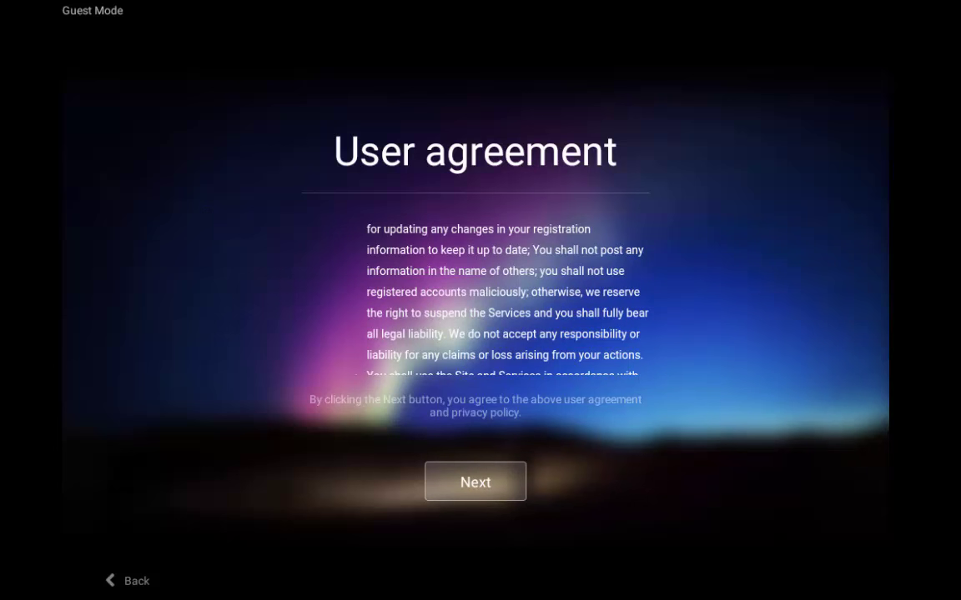
key("Return")
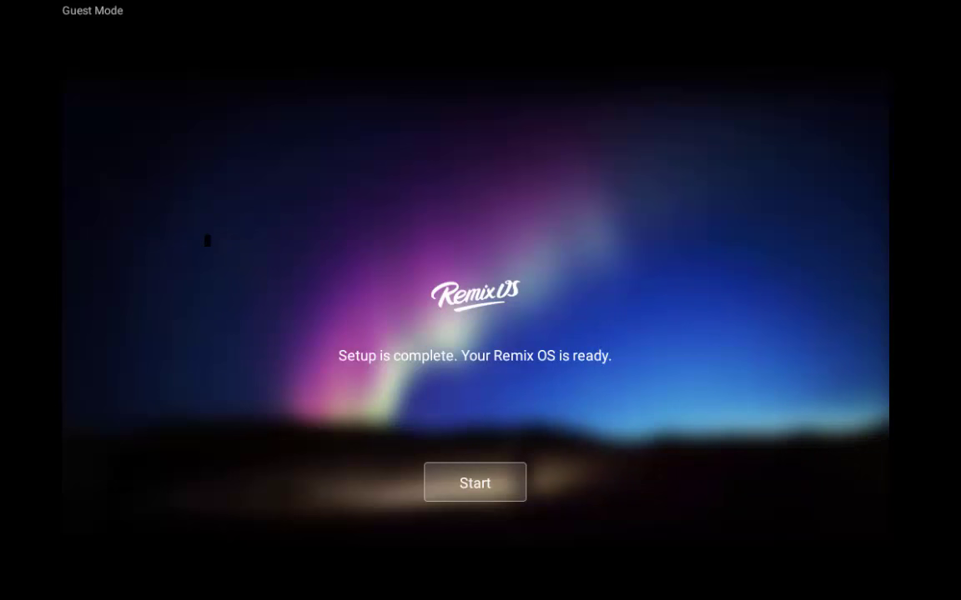
key("Return")
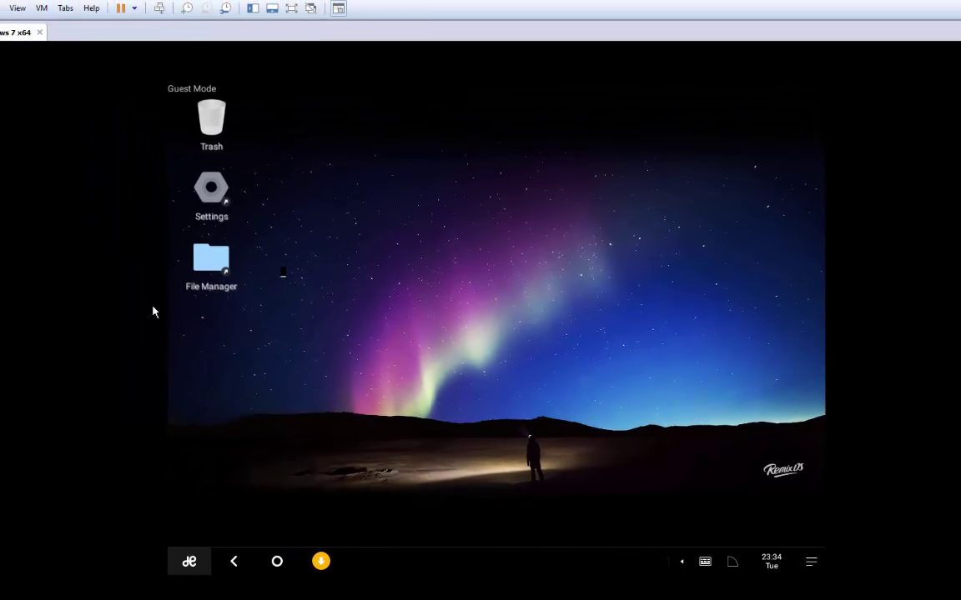
- Connect the Logitech USB Optical Mouse to the virtual machine, disconnecting it from the host
left_click(41, 9)
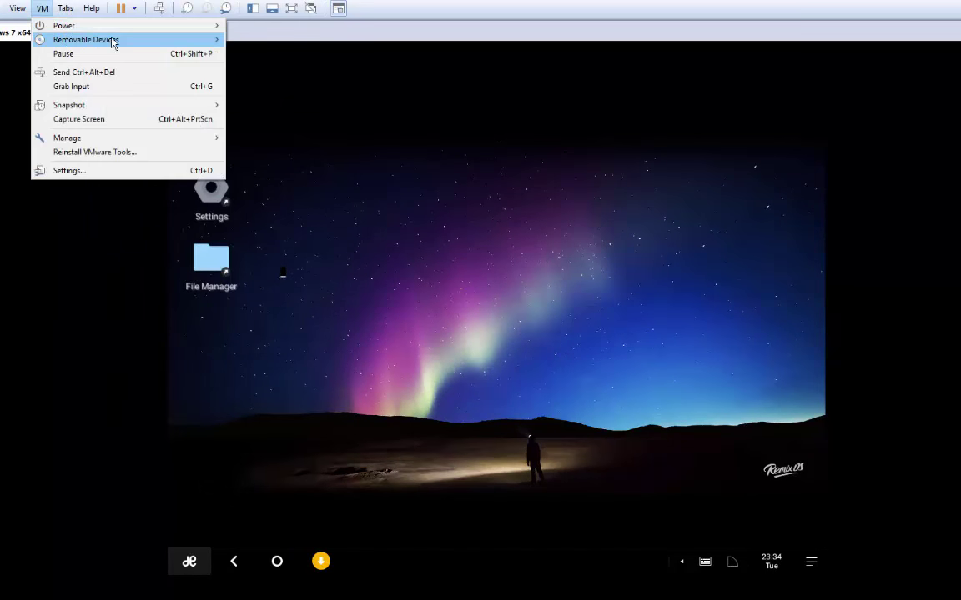
mouse_move(112, 40)
mouse_move(290, 116)
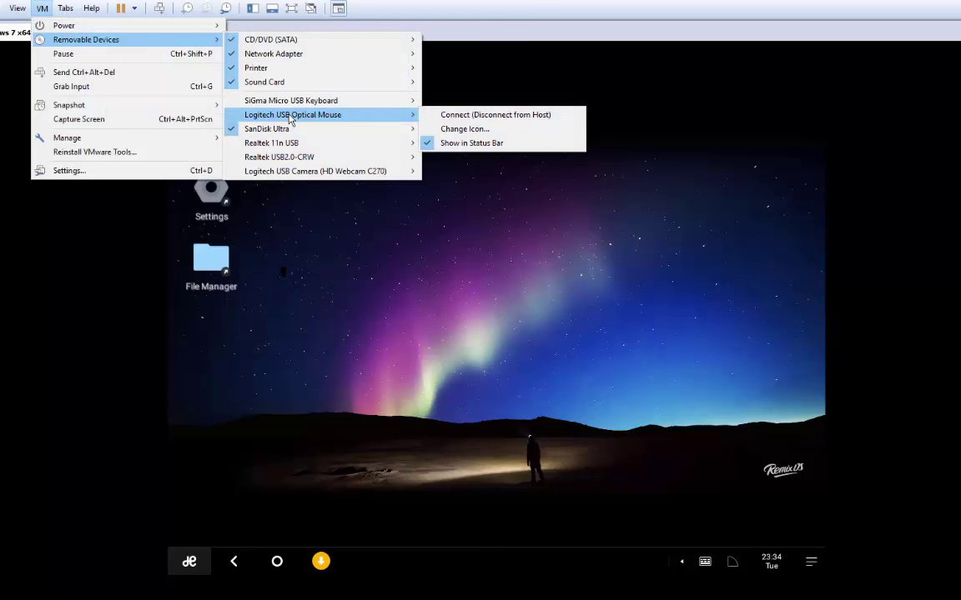
left_click(549, 115)
left_click(514, 337)
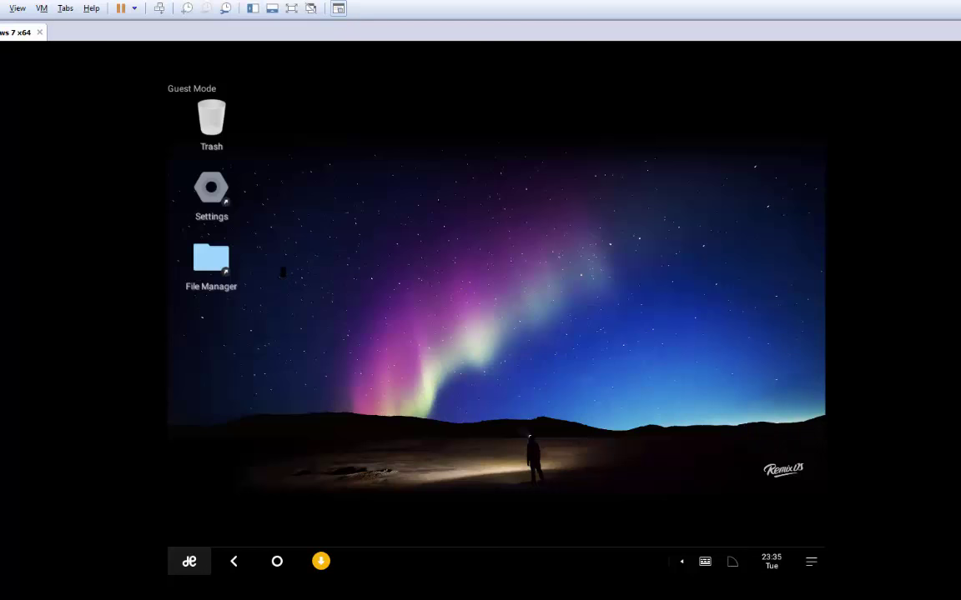
- Disconnect the Logitech USB Optical Mouse from the virtual machine and return it to the host
left_click(41, 9)
mouse_move(65, 9)
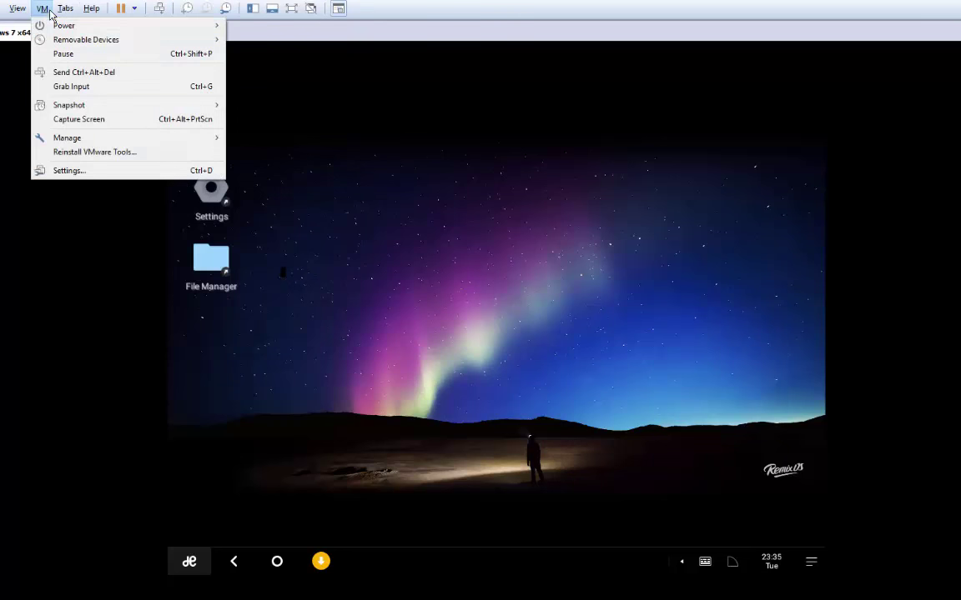
mouse_move(158, 43)
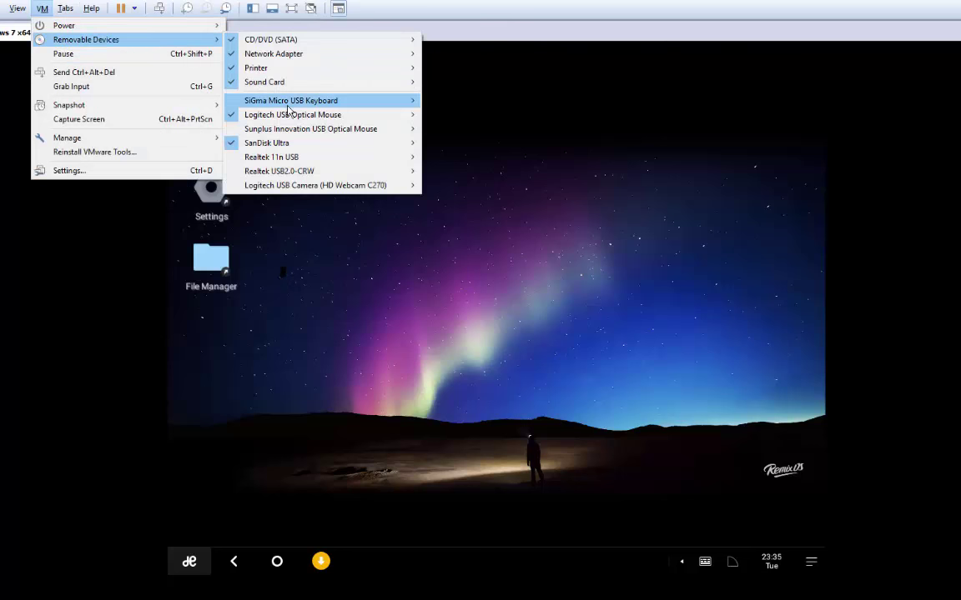
mouse_move(296, 105)
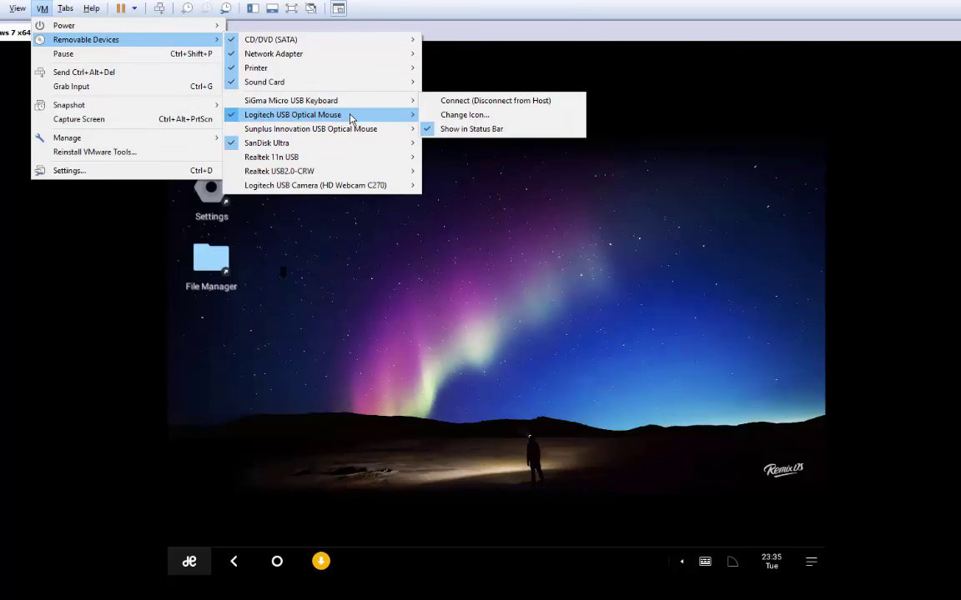
mouse_move(351, 119)
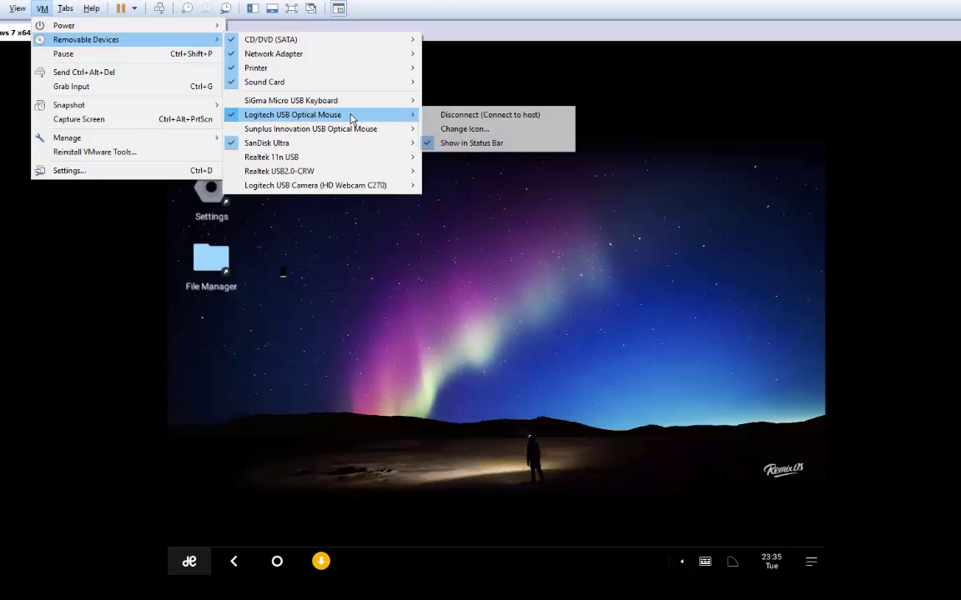
left_click(435, 116)
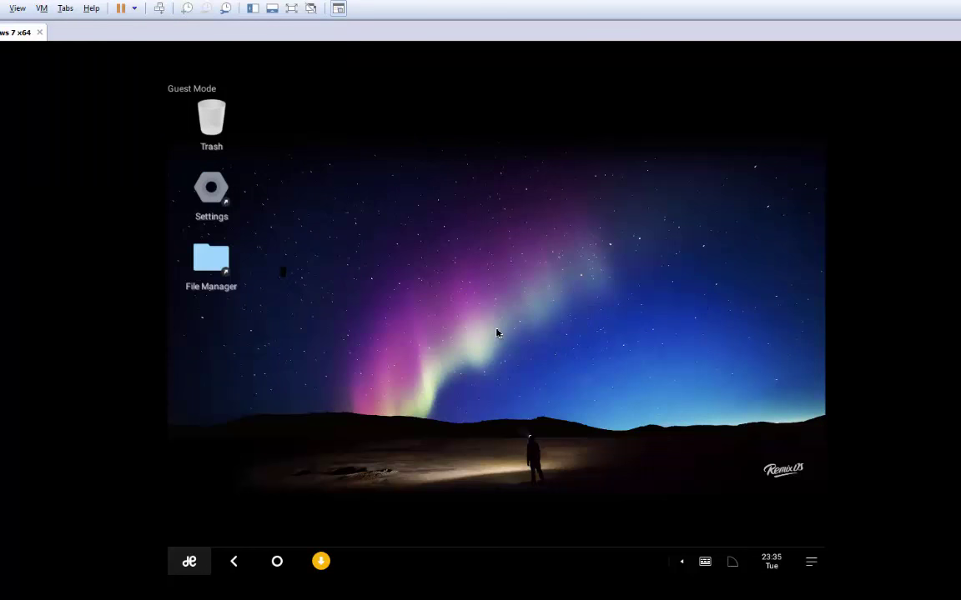
- Reconnect the Logitech USB Optical Mouse to the virtual machine, accepting that the host loses it
left_click(43, 10)
mouse_move(83, 39)
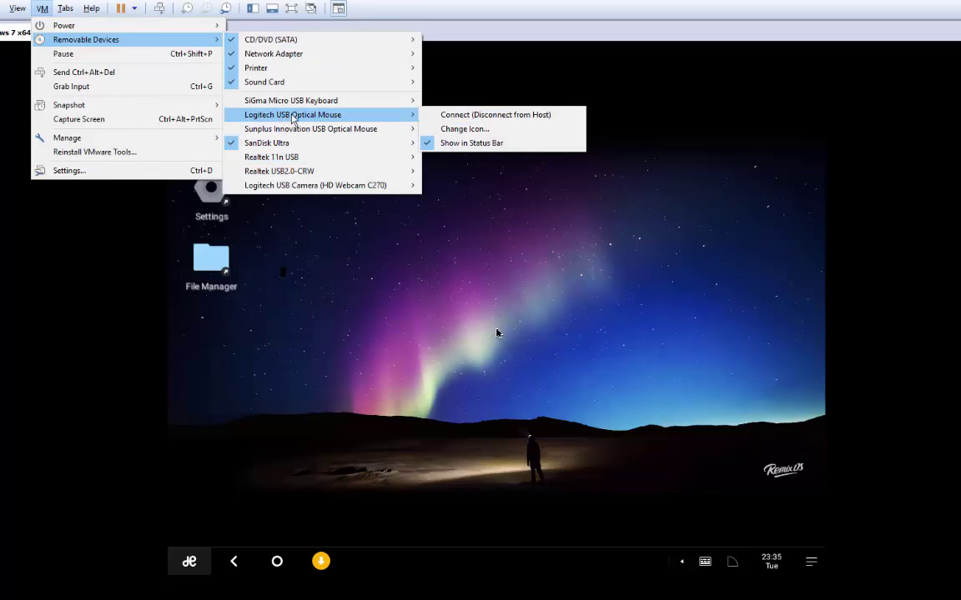
left_click(476, 118)
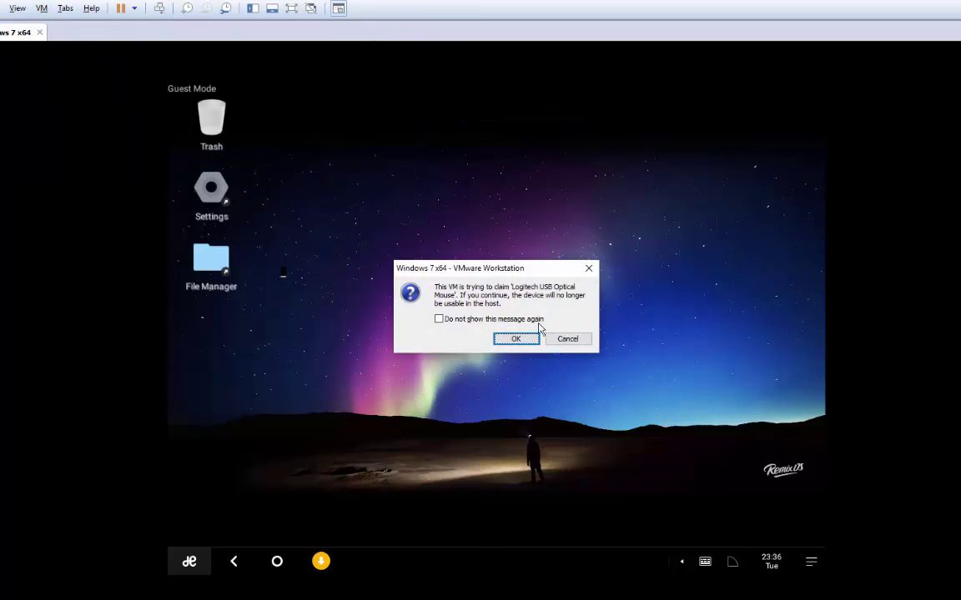
left_click(517, 340)
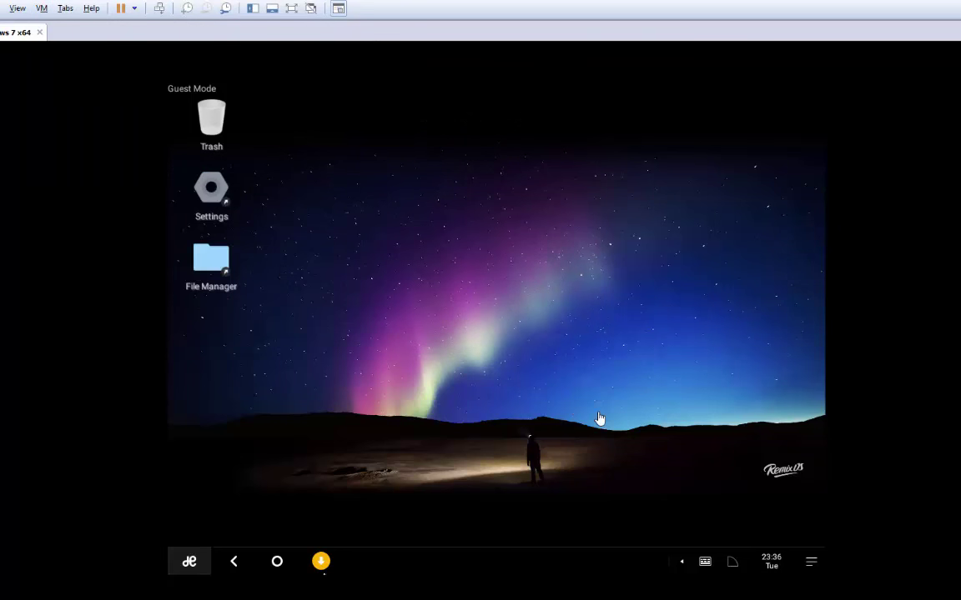
- Check the Wi-Fi page in the Remix OS Settings and close the window
double_click(214, 191)
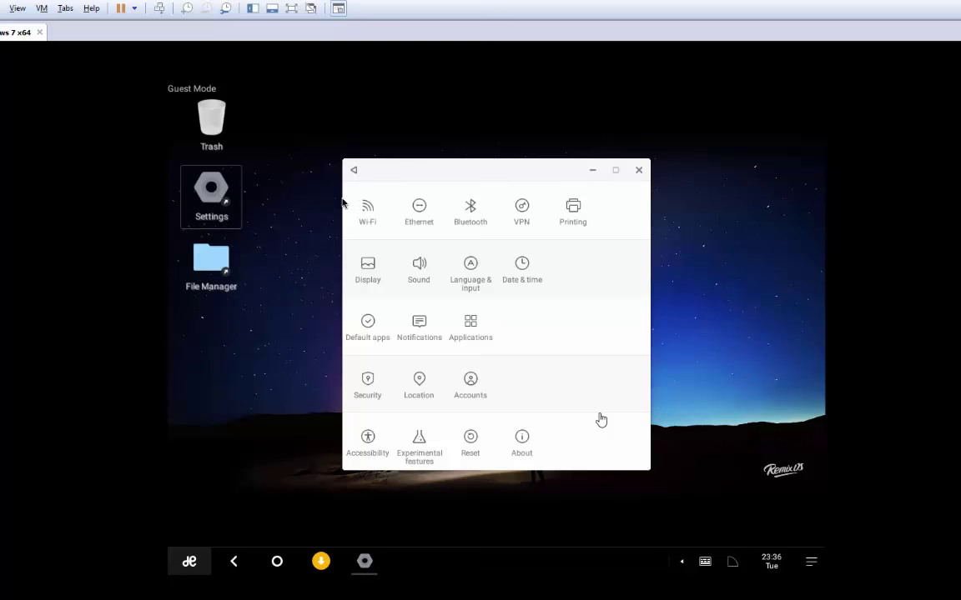
left_click(368, 219)
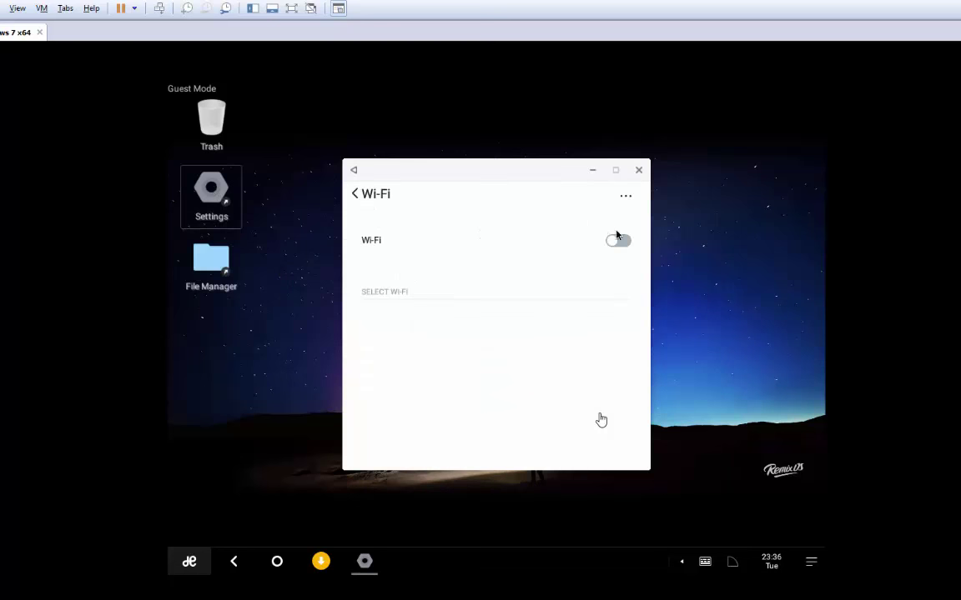
left_click(638, 170)
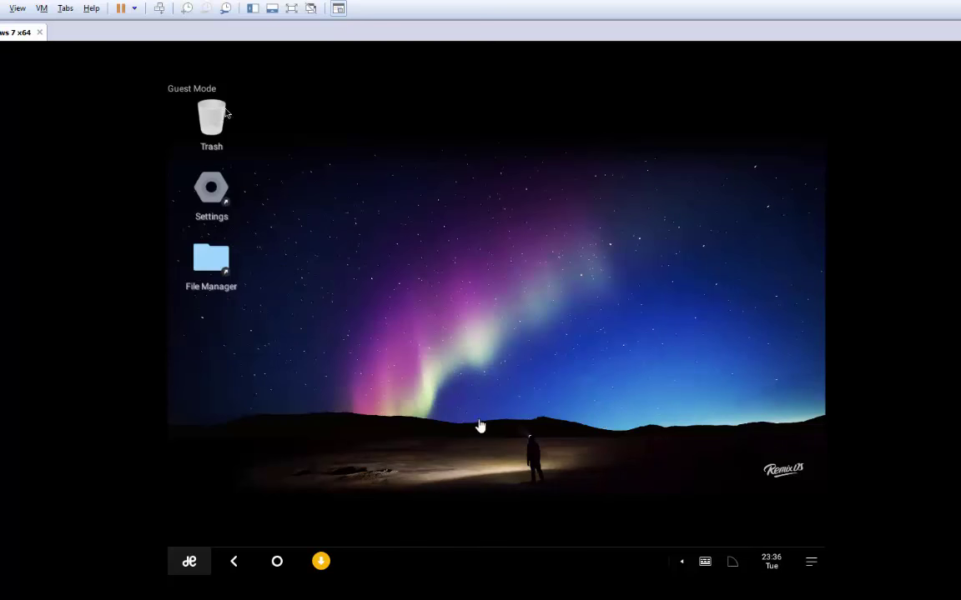
- Connect the Realtek 11n USB adapter to the virtual machine, disconnecting it from the host
left_click(42, 10)
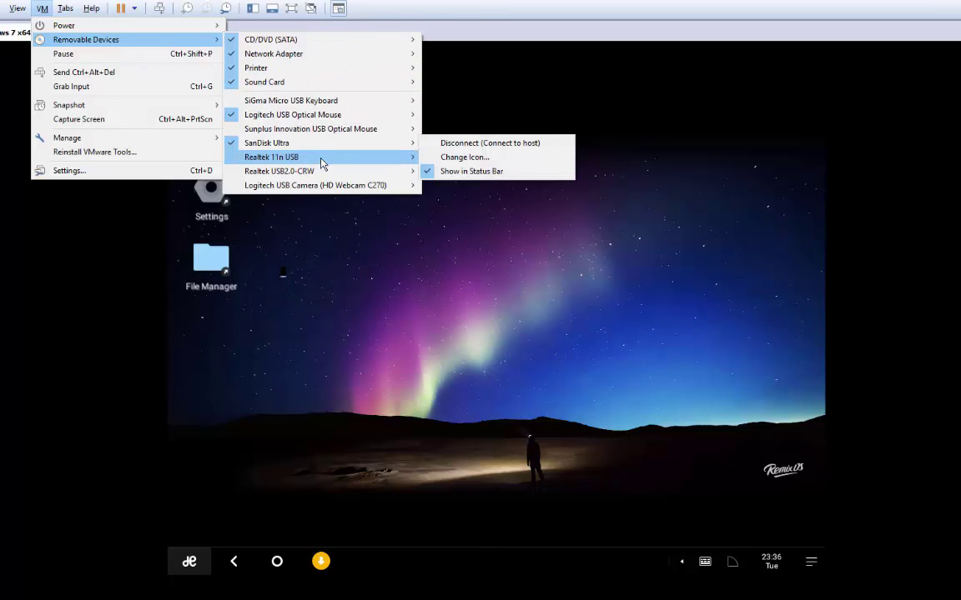
mouse_move(318, 131)
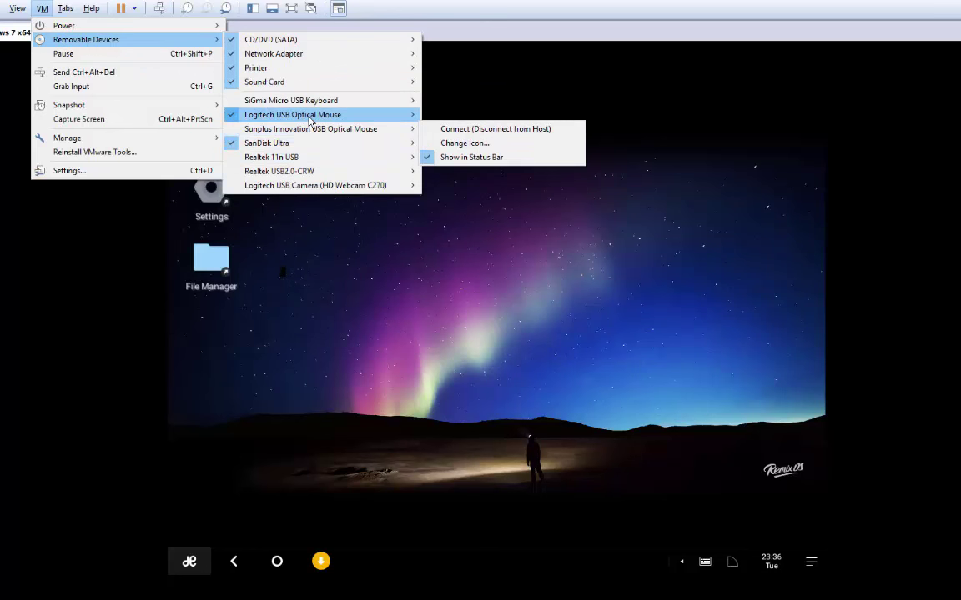
mouse_move(310, 159)
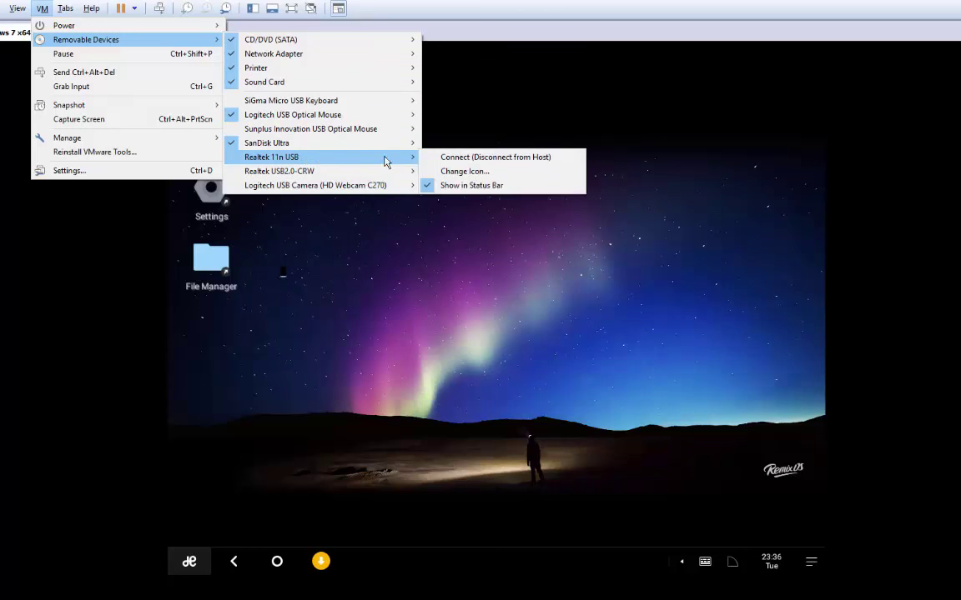
left_click(455, 158)
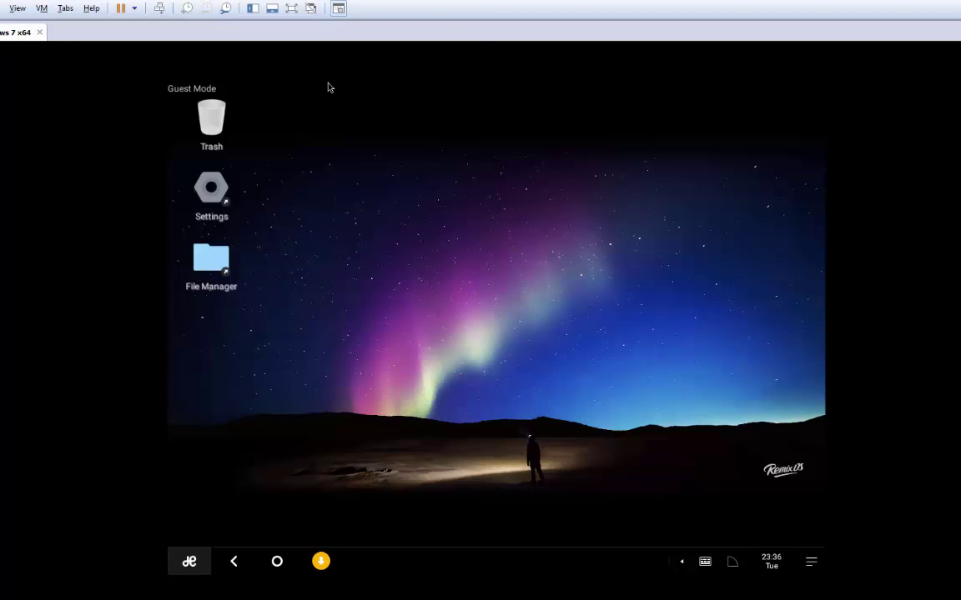
- Turn on Wi-Fi in the Remix OS Settings and look through the available networks
double_click(218, 192)
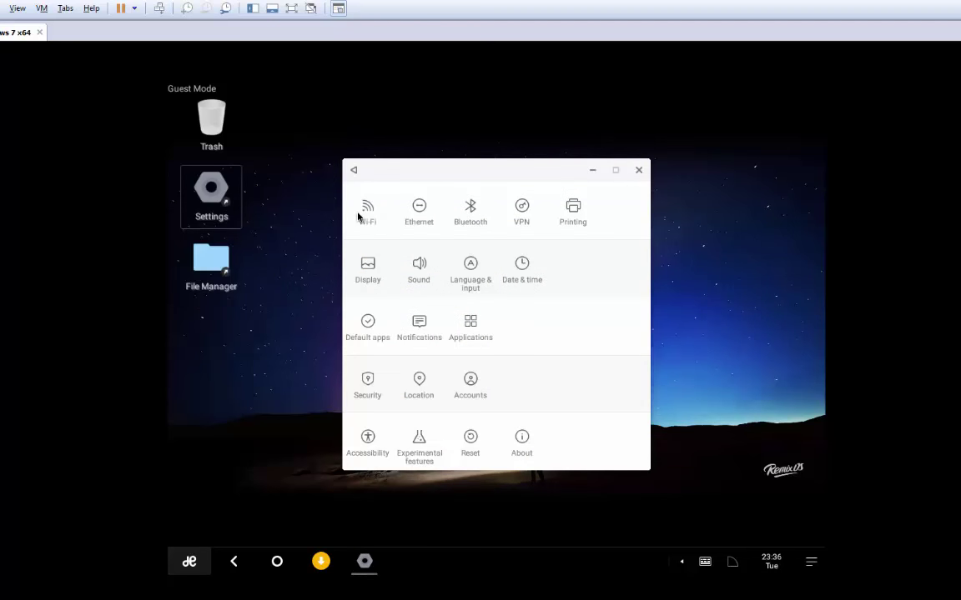
left_click(361, 217)
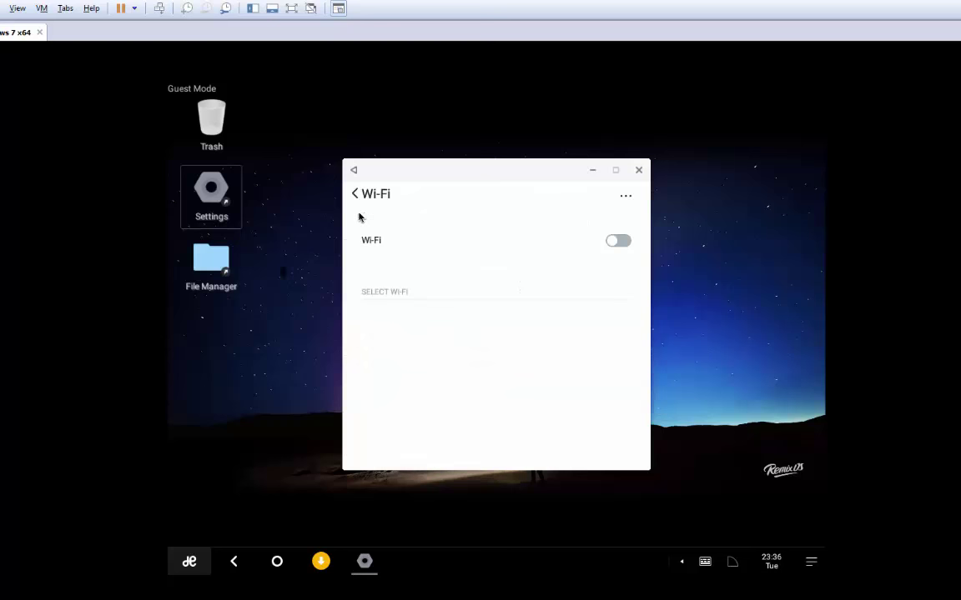
left_click(618, 241)
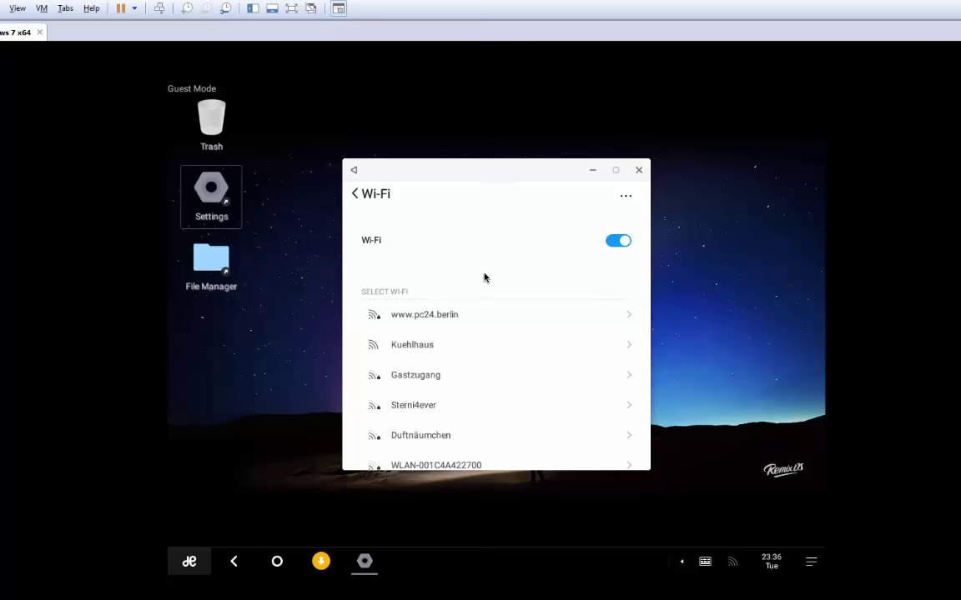
scroll(492, 292, "down", 3)
scroll(482, 399, "up", 3)
scroll(472, 313, "down", 5)
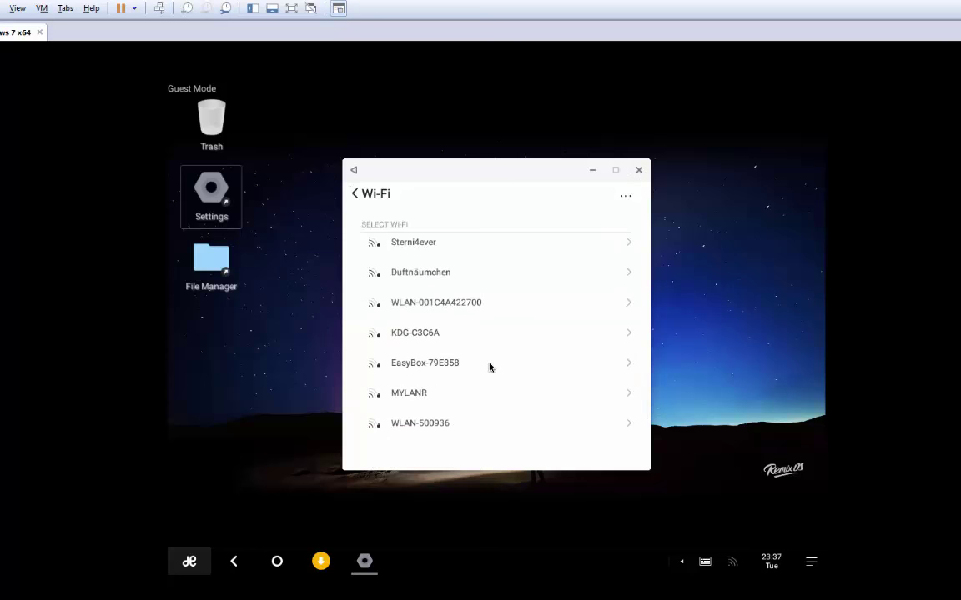
scroll(488, 360, "up", 5)
scroll(570, 339, "down", 4)
left_click(638, 170)
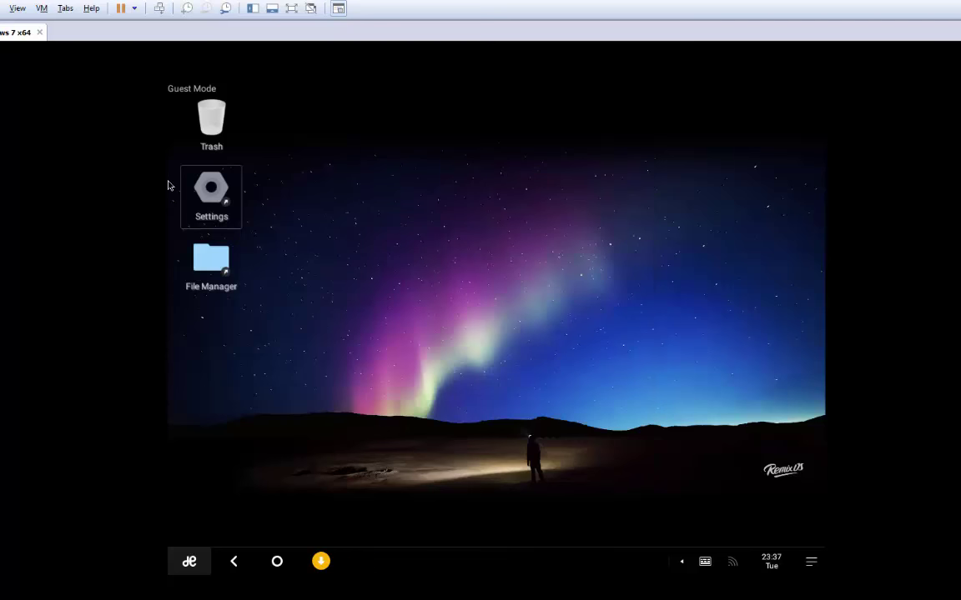
- Examine the Ethernet and Display pages in the Remix OS Settings, returning to the settings overview
double_click(215, 195)
left_click(423, 215)
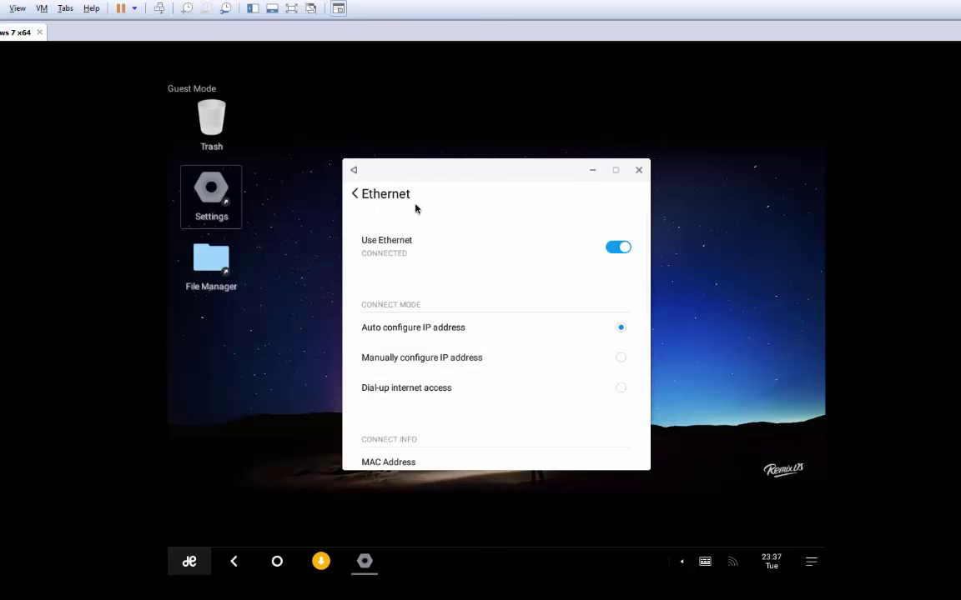
left_click(354, 169)
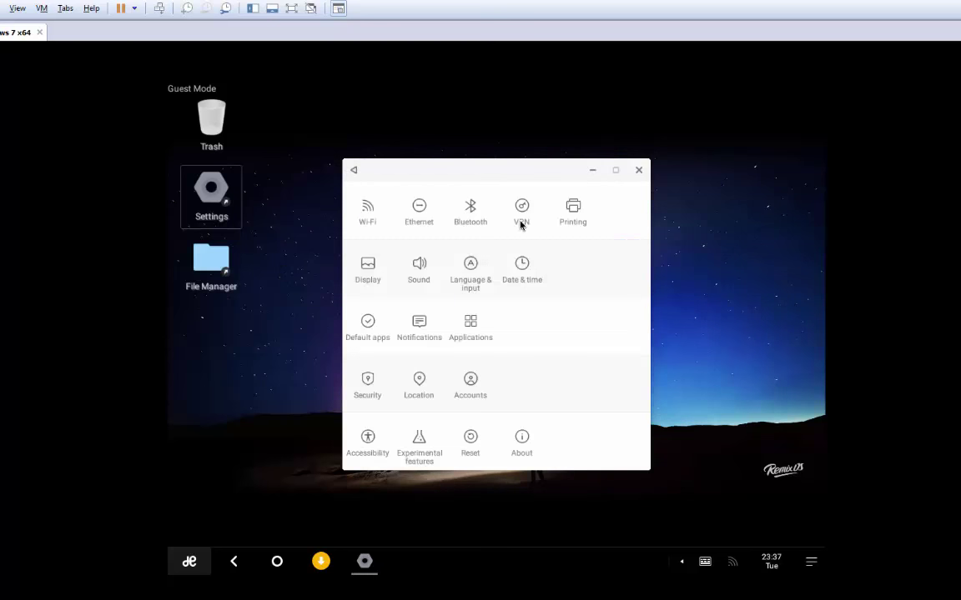
left_click(369, 275)
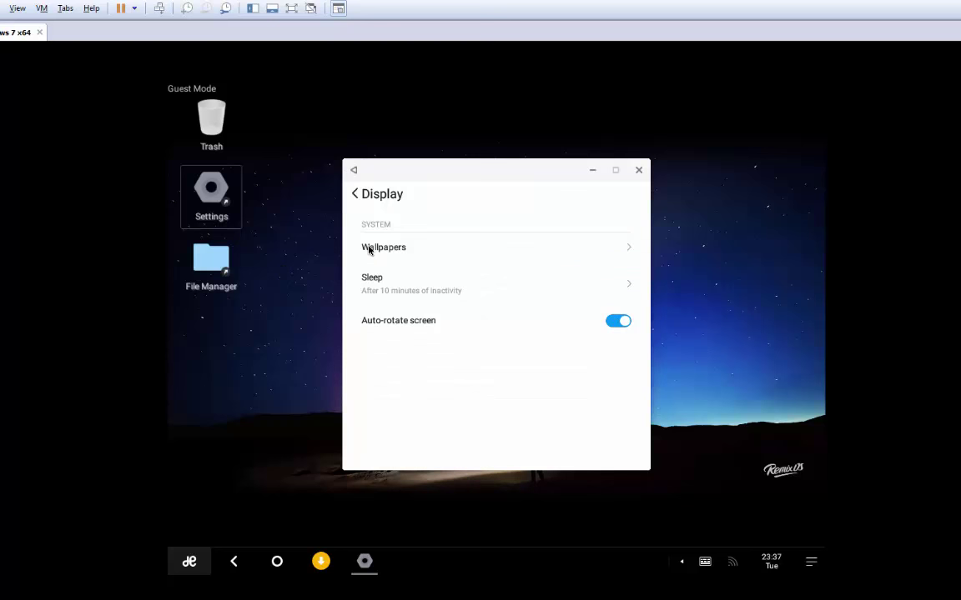
left_click(354, 171)
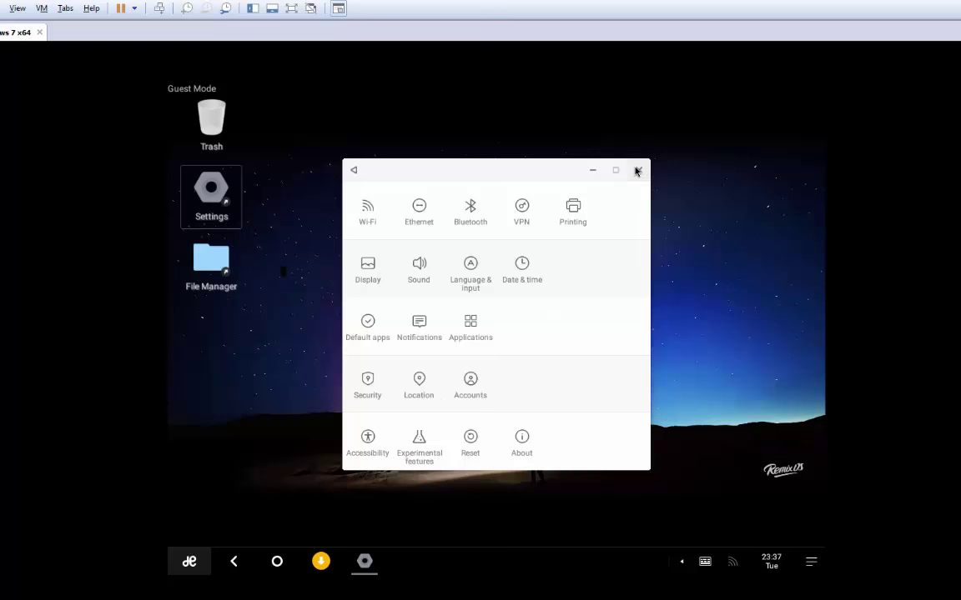
- Check the Default apps page in the Remix OS Settings and close the window
left_click(364, 337)
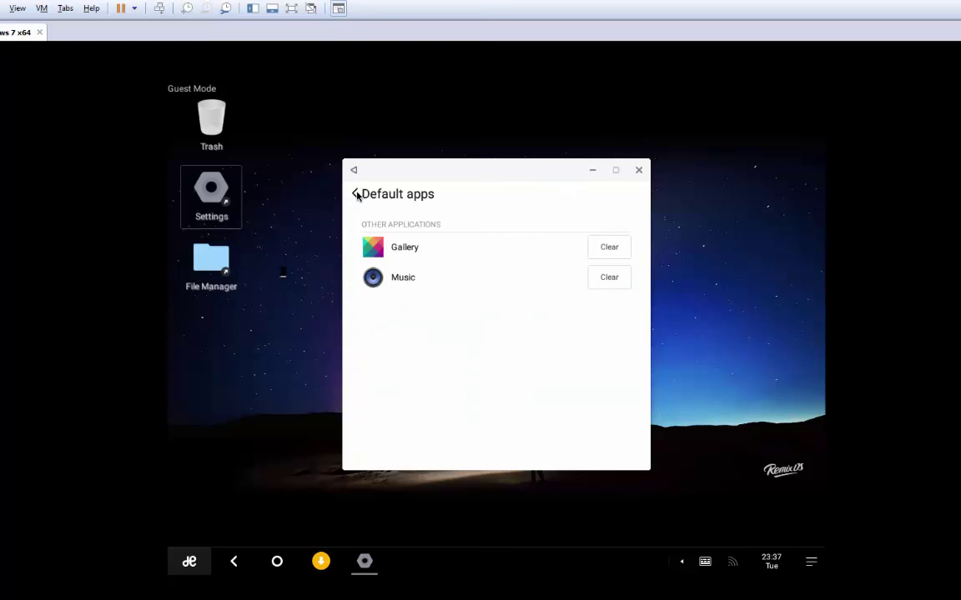
left_click(638, 170)
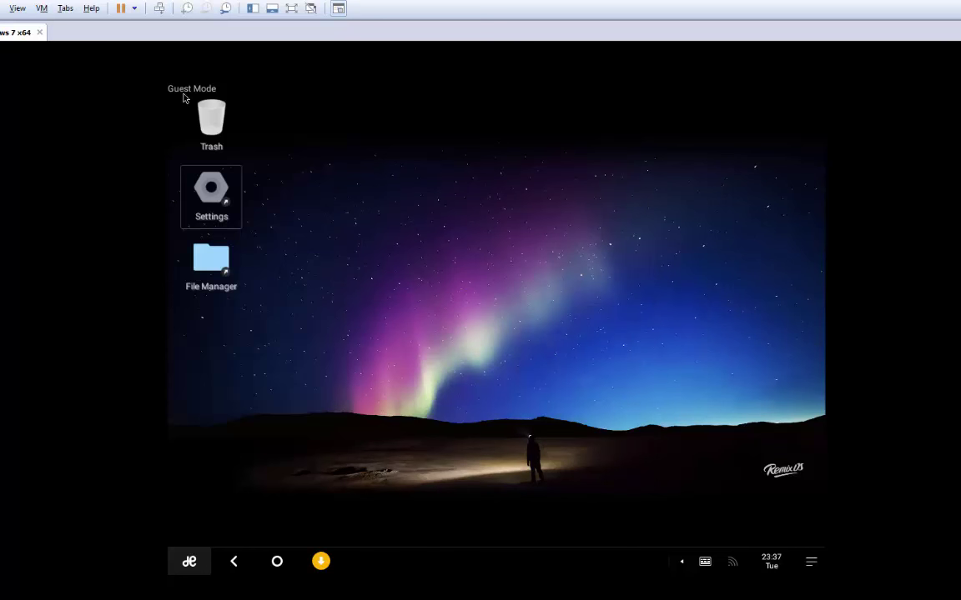
left_click(301, 234)
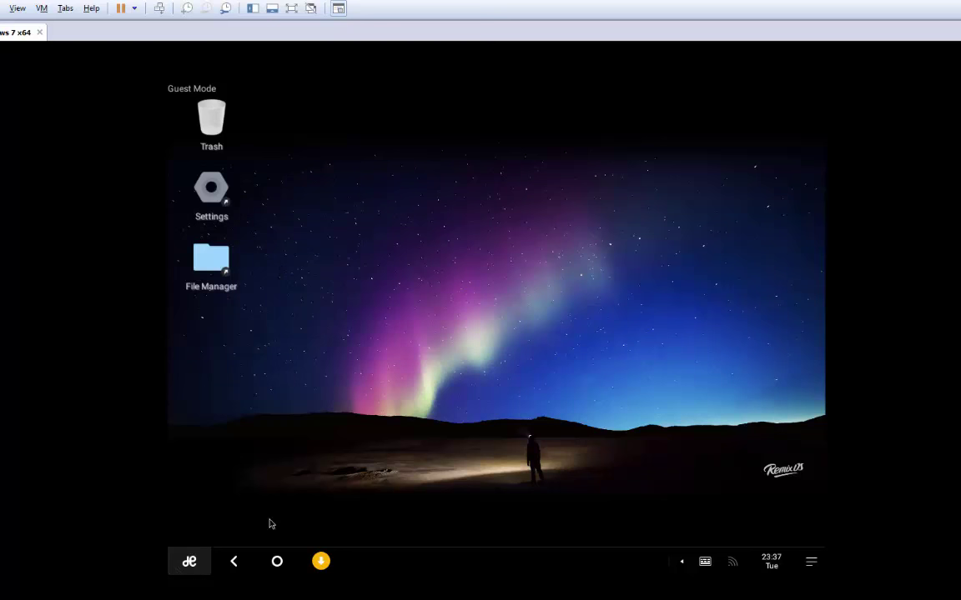
- View the Downloads window and the Browser in turn, returning to the desktop after each
left_click(322, 564)
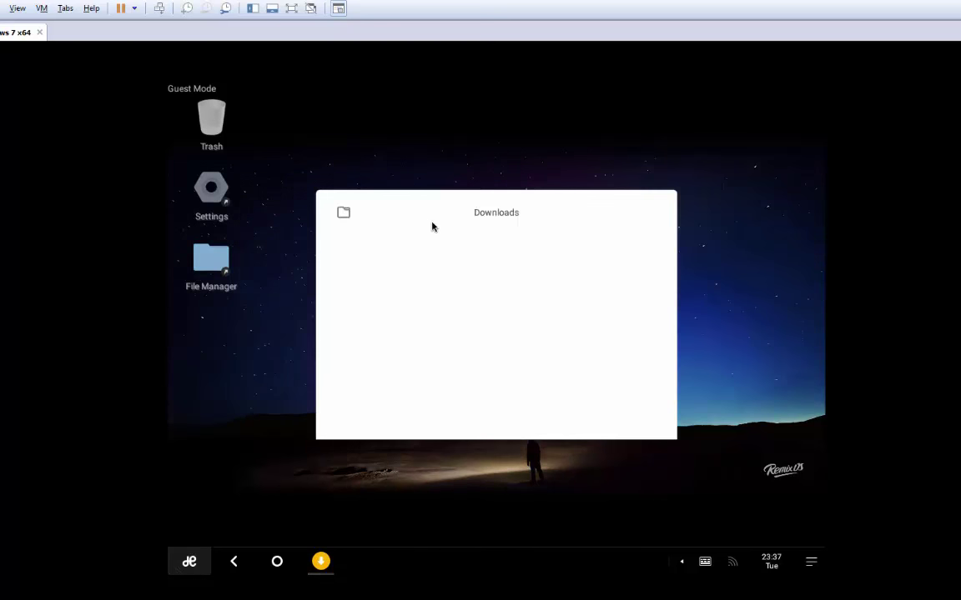
left_click(327, 117)
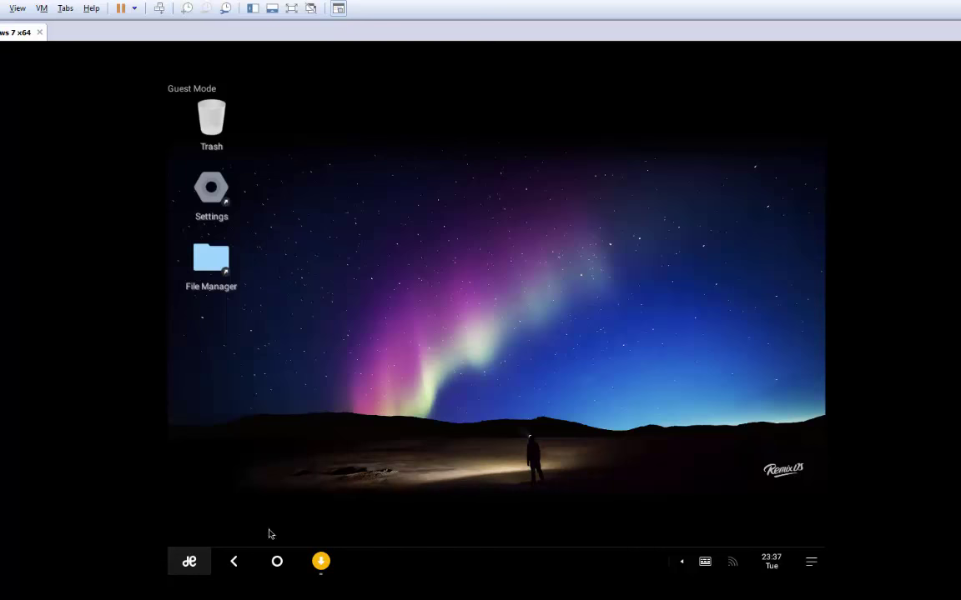
left_click(187, 564)
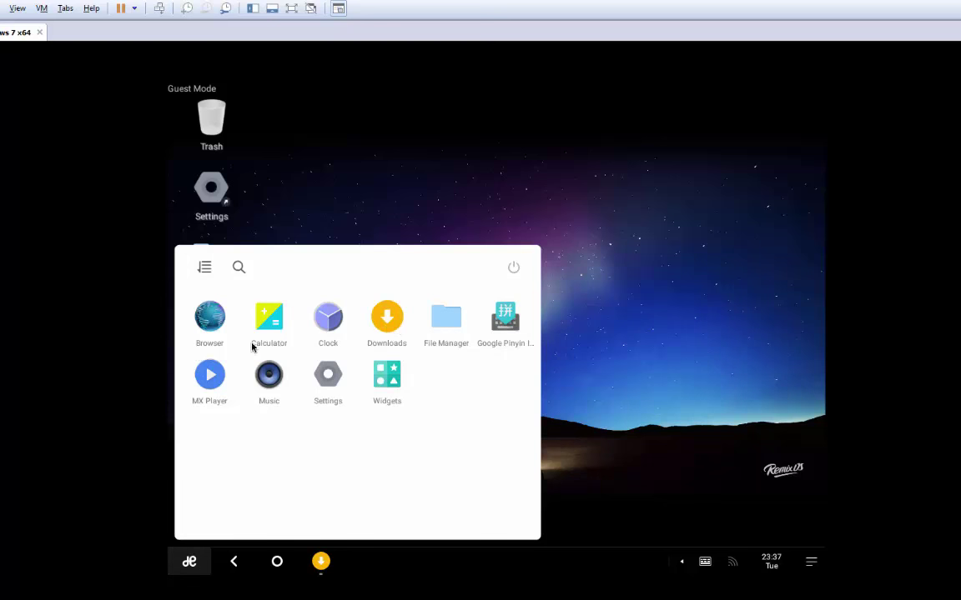
left_click(216, 327)
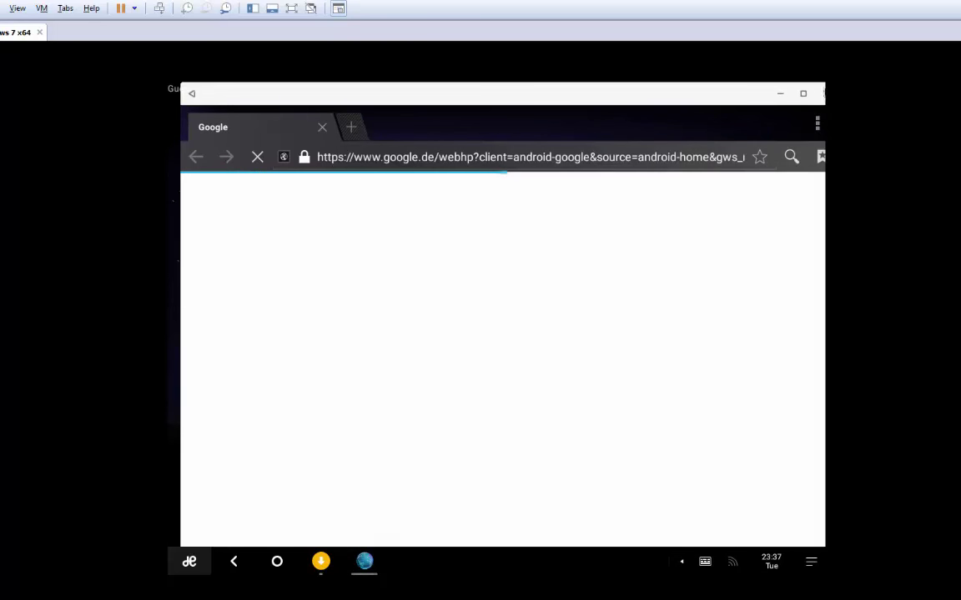
left_click(823, 94)
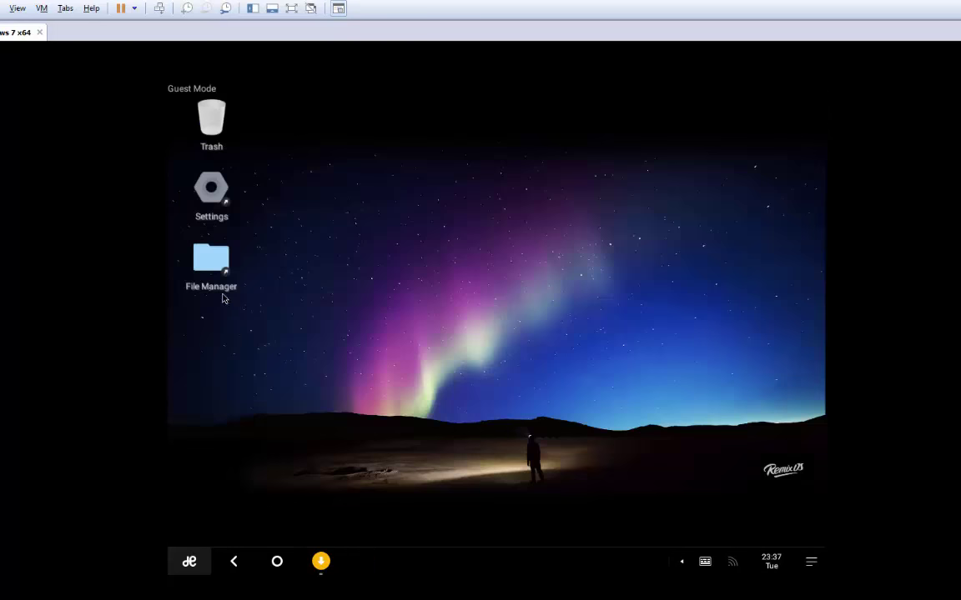
- Open the Settings window, expand the system tray icons and check the notification panel before dismissing it
left_click(221, 284)
left_click(223, 192)
double_click(223, 192)
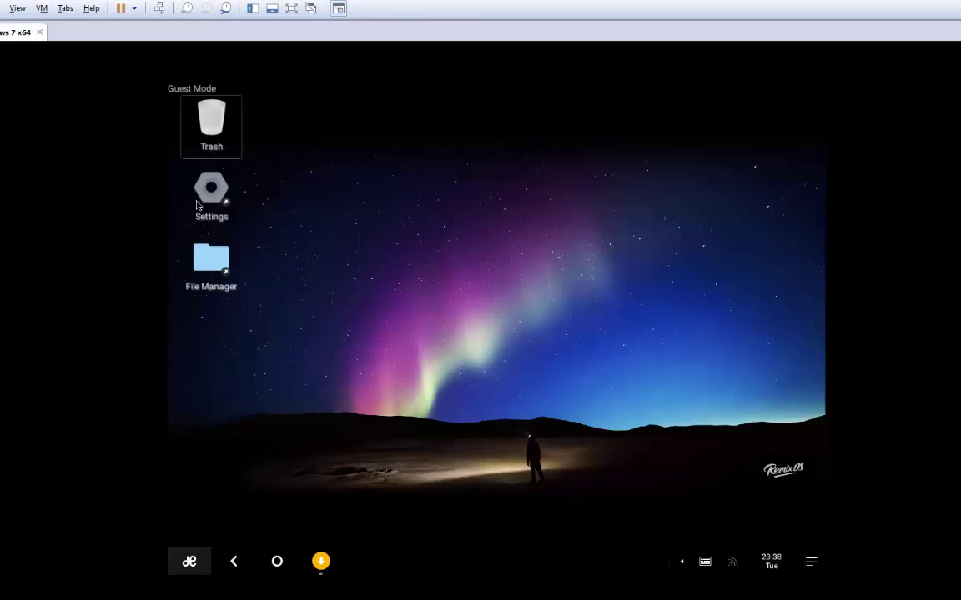
left_click(681, 565)
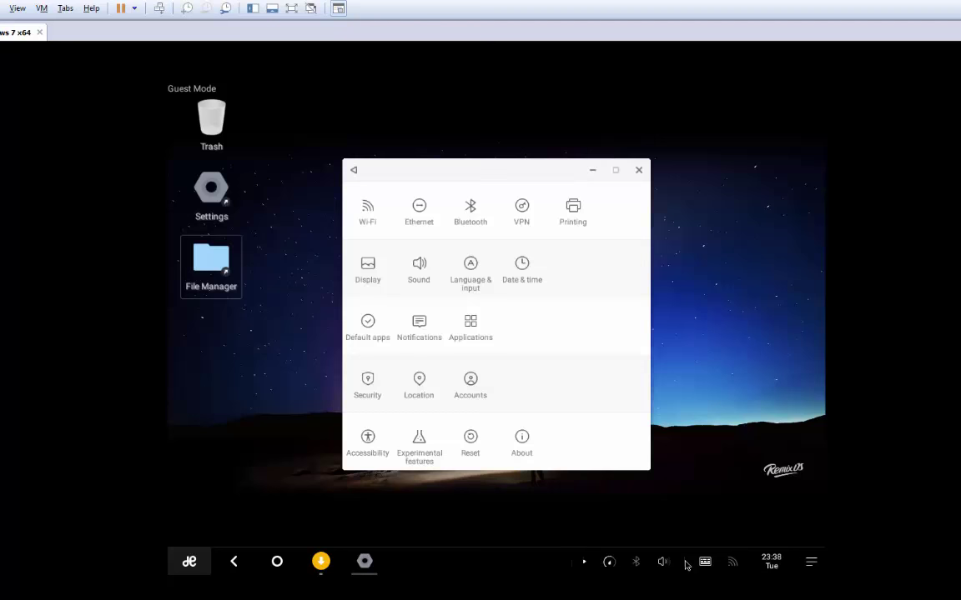
left_click(811, 567)
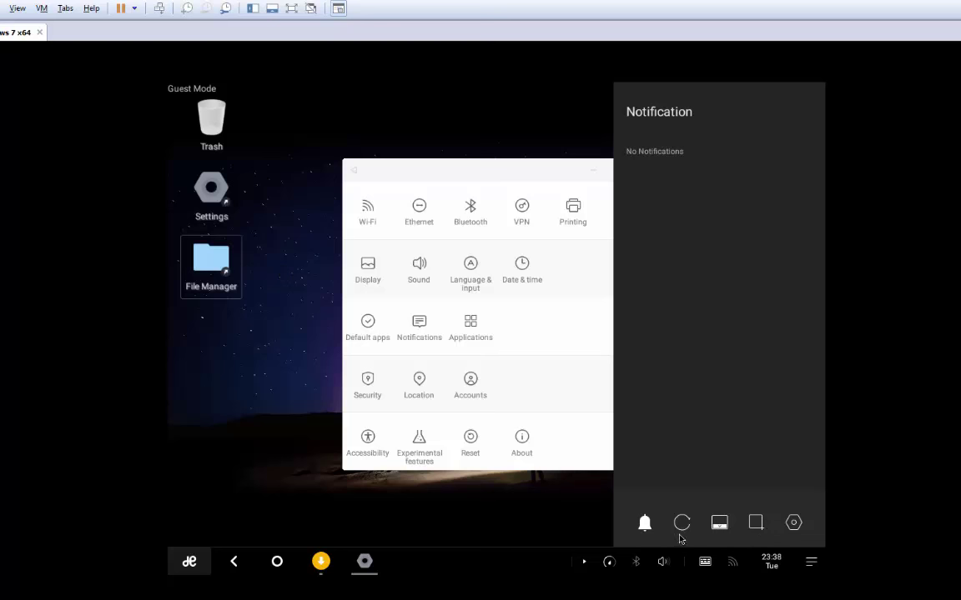
left_click(579, 506)
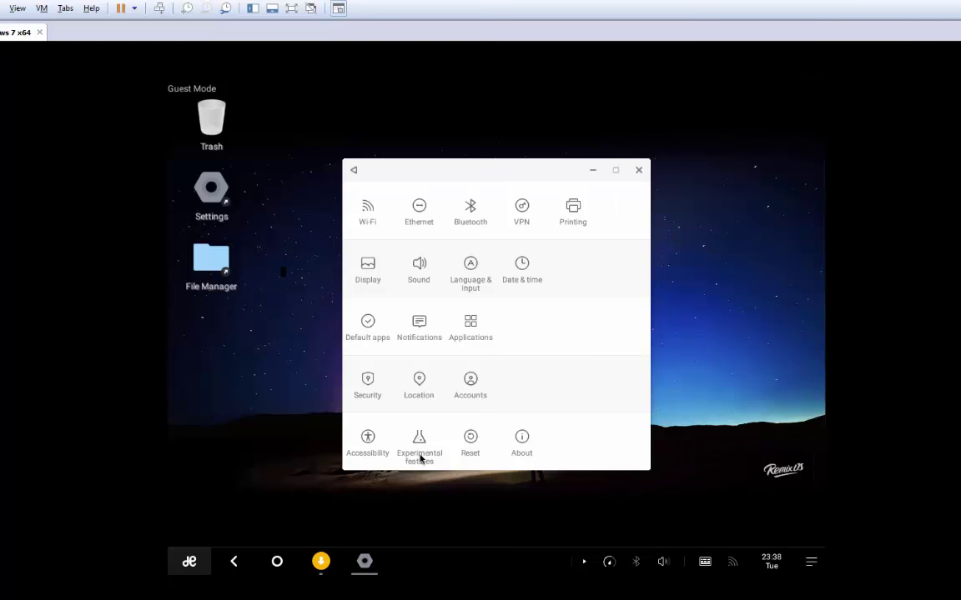
- Open Widgets from the list of installed apps
left_click(200, 565)
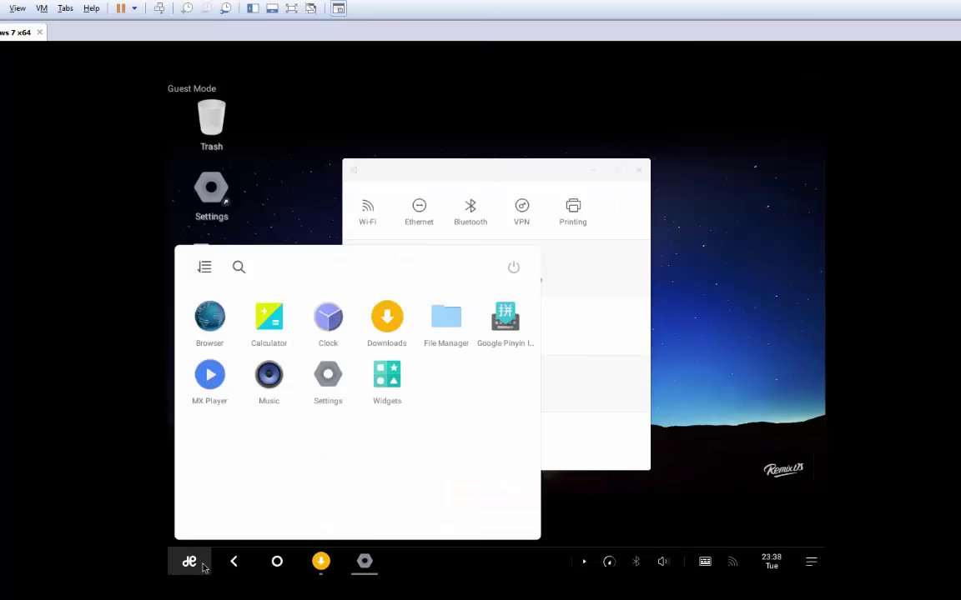
left_click(387, 377)
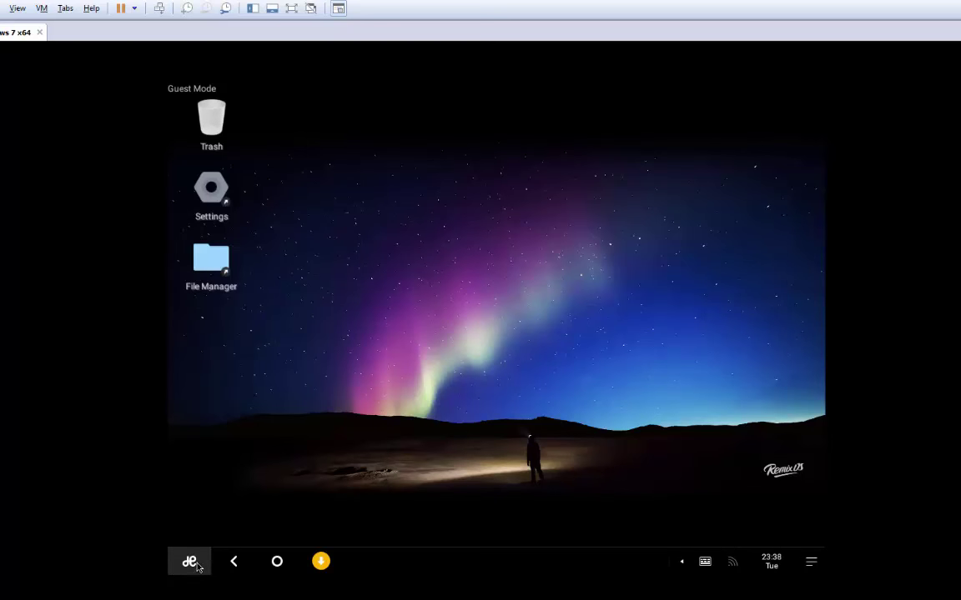
- Examine the Input, Others, Dictionary, Handwriting and Keyboard pages of the Google Pinyin Input settings, and return to the desktop
left_click(196, 565)
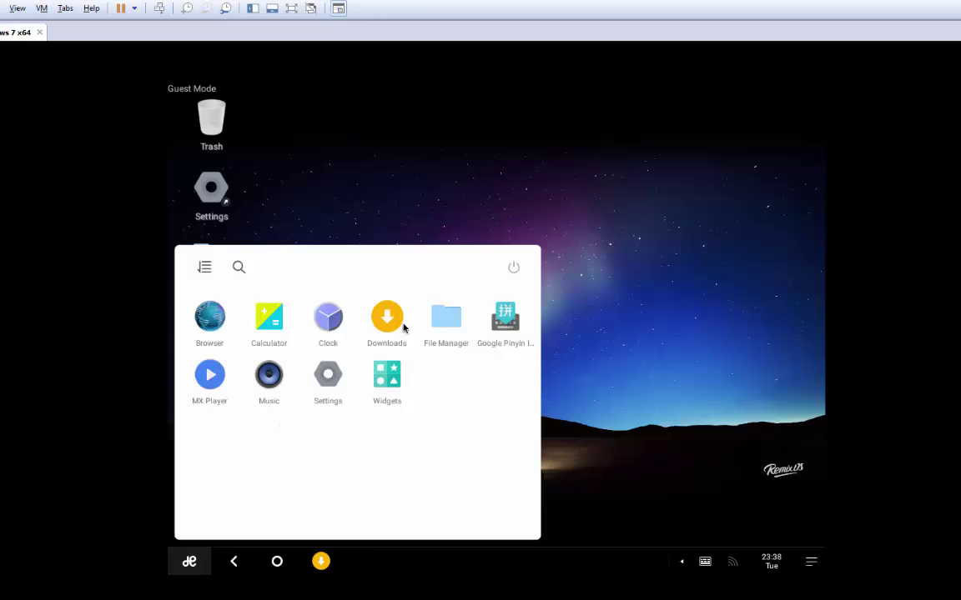
left_click(505, 325)
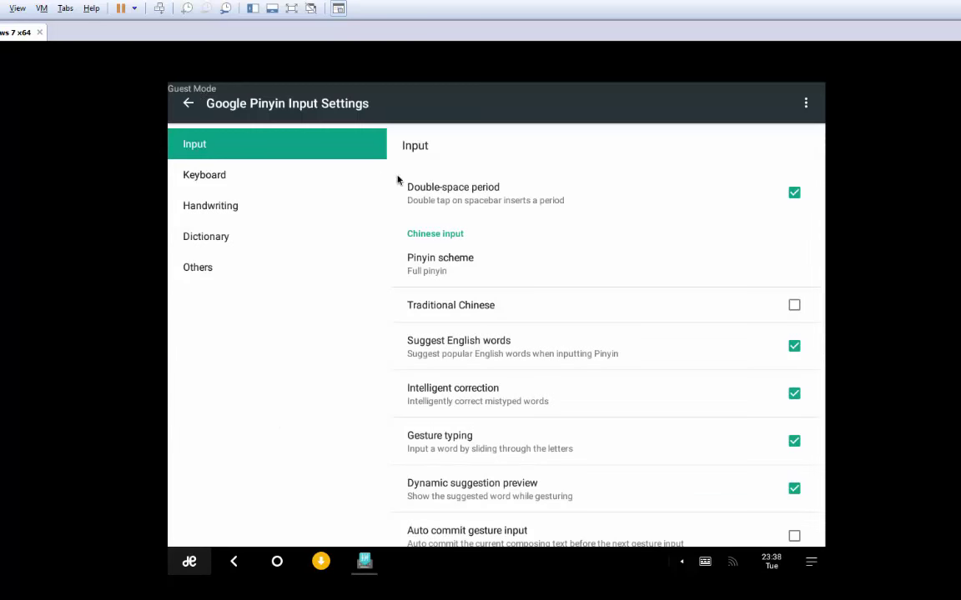
scroll(567, 294, "down", 5)
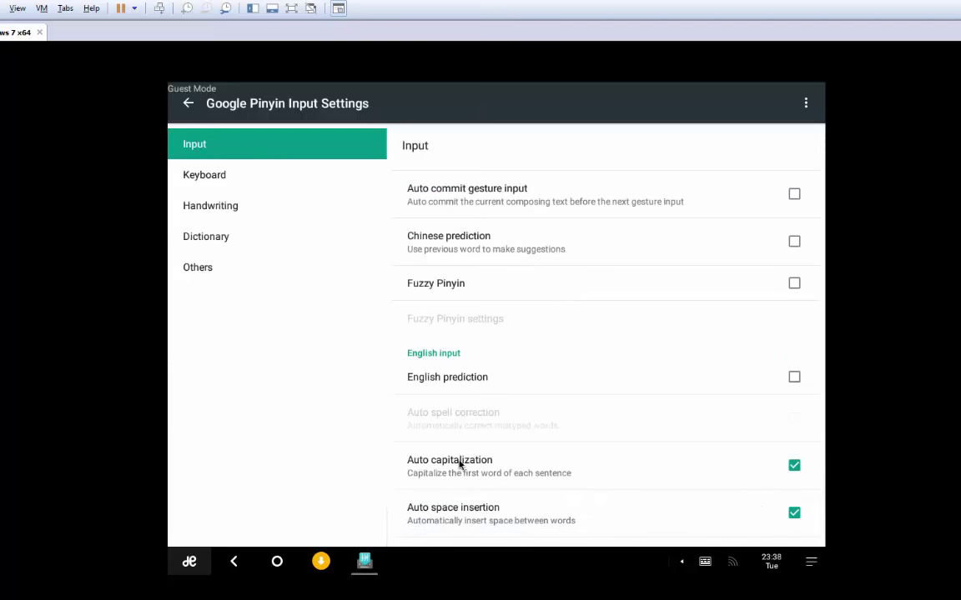
left_click(194, 266)
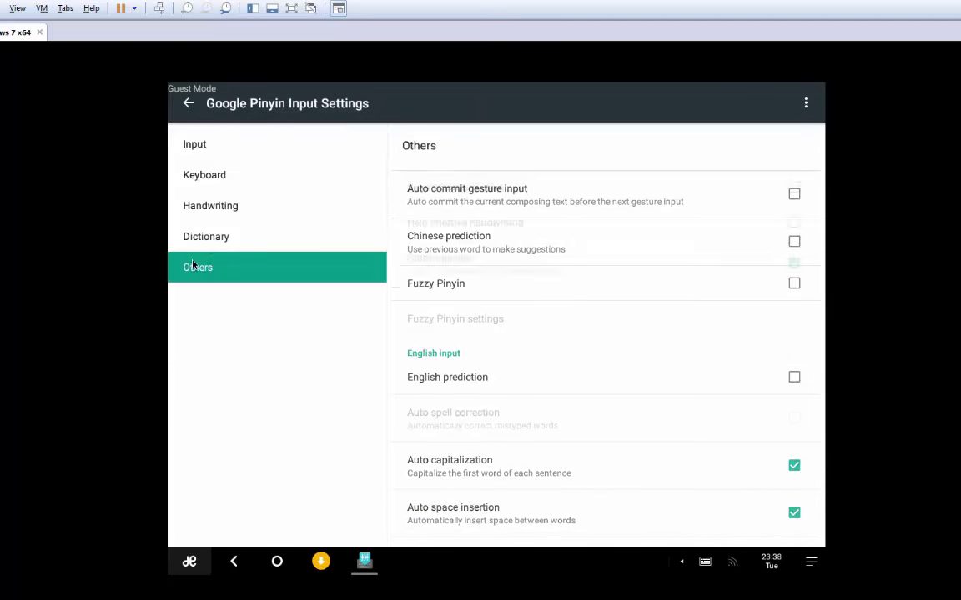
left_click(212, 238)
left_click(212, 208)
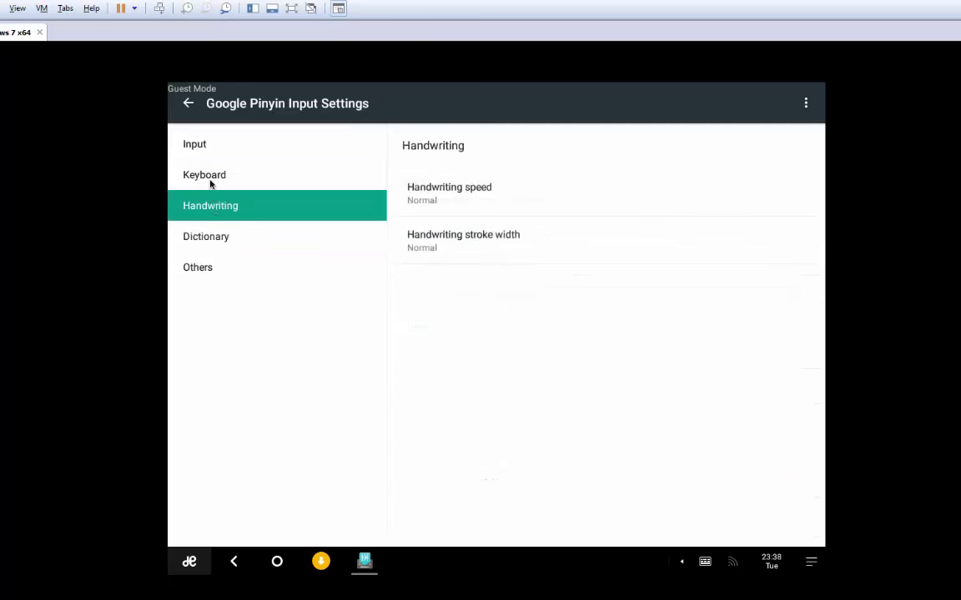
left_click(190, 171)
left_click(187, 140)
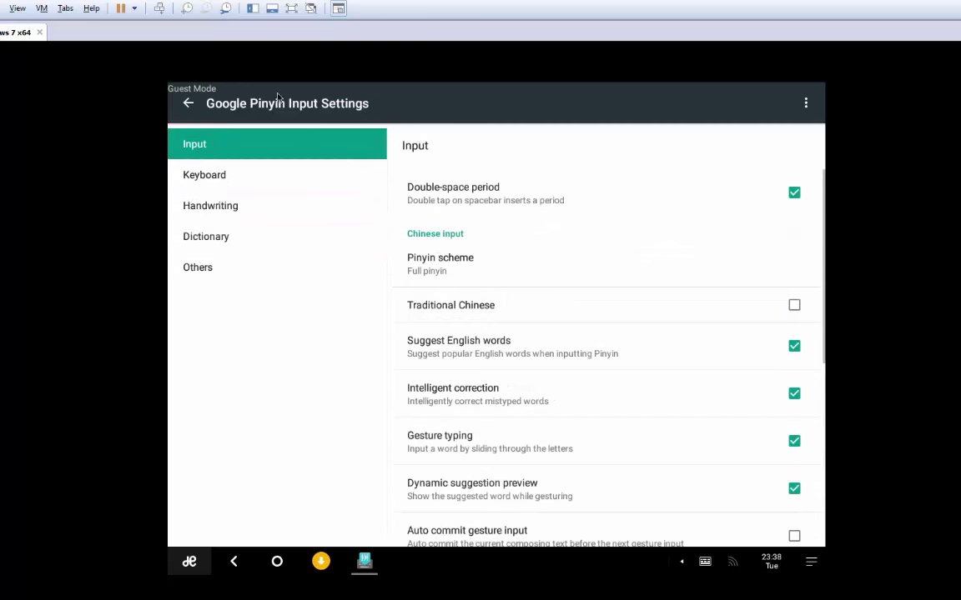
left_click(188, 103)
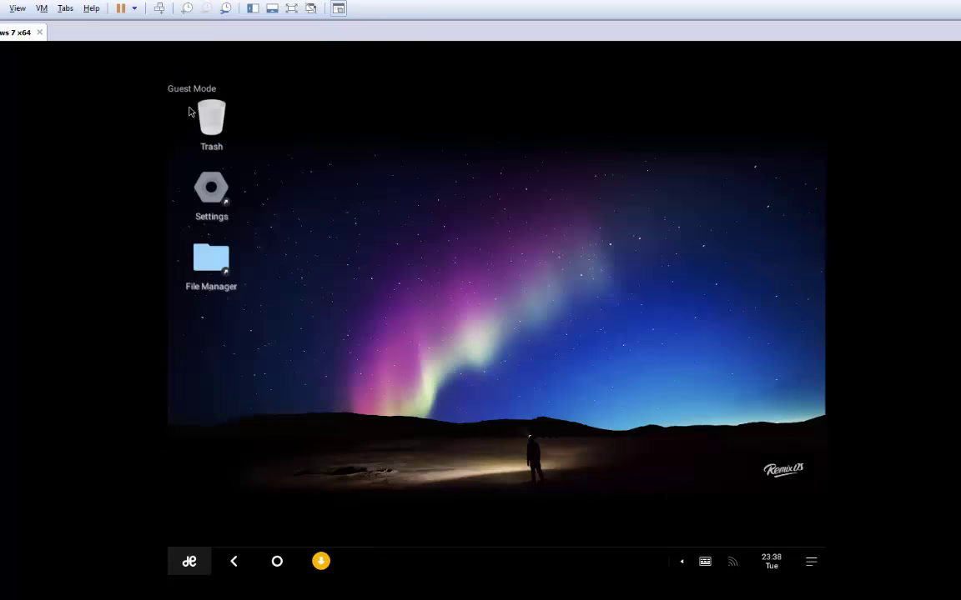
- Launch the Calculator from the installed apps and close it
left_click(188, 561)
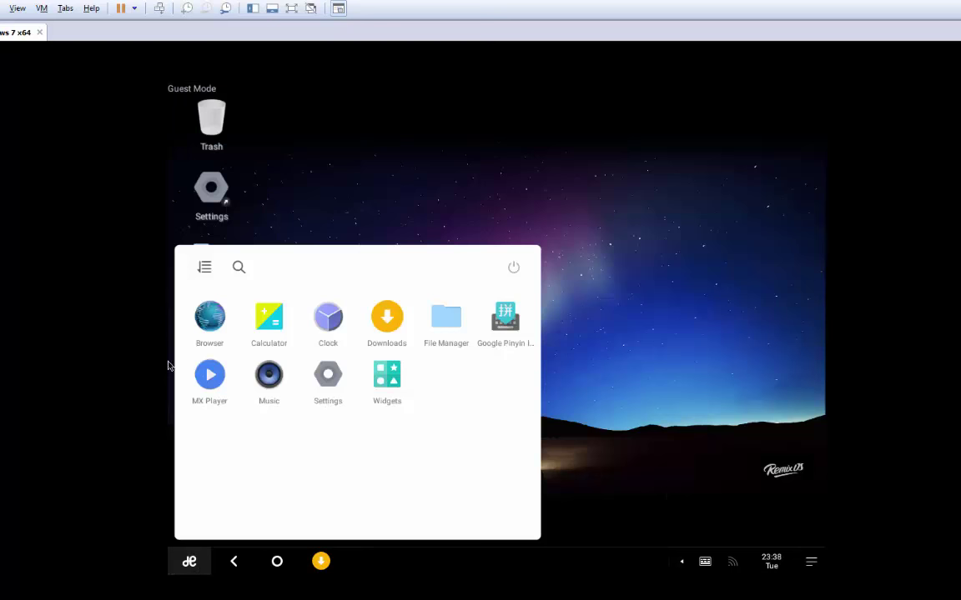
left_click(272, 330)
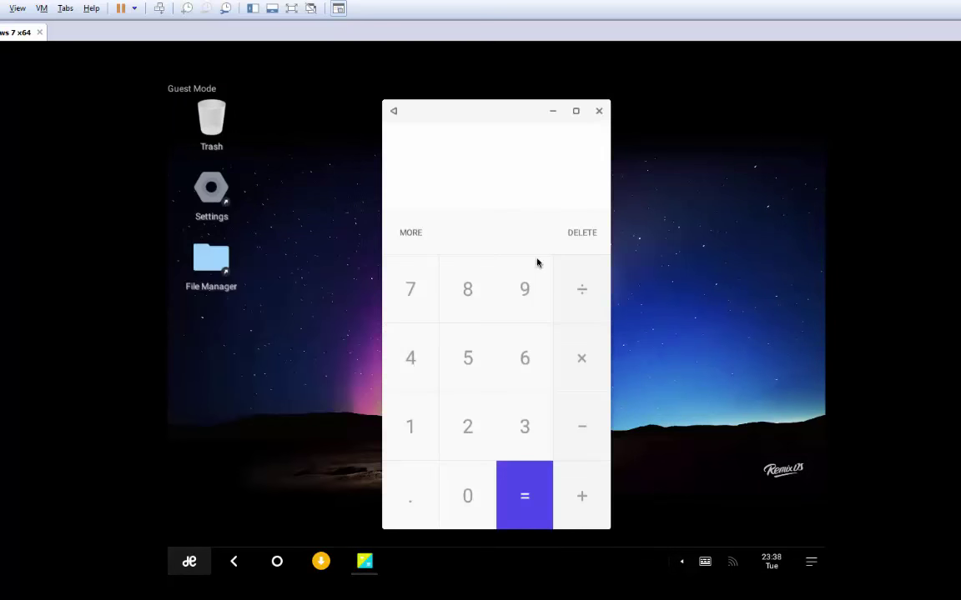
left_click(598, 111)
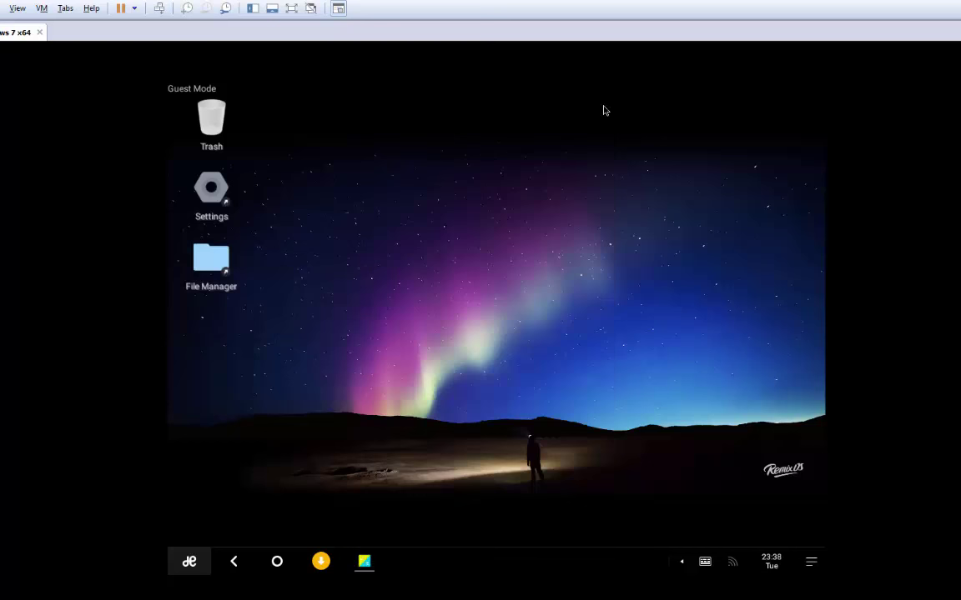
- Launch the Music app and MX Player from the installed apps
left_click(191, 563)
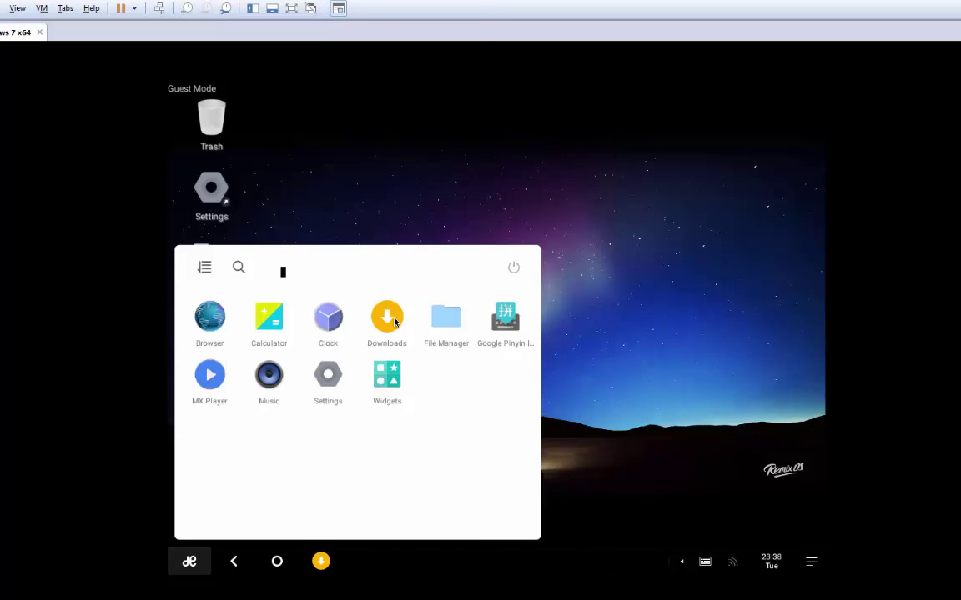
left_click(198, 391)
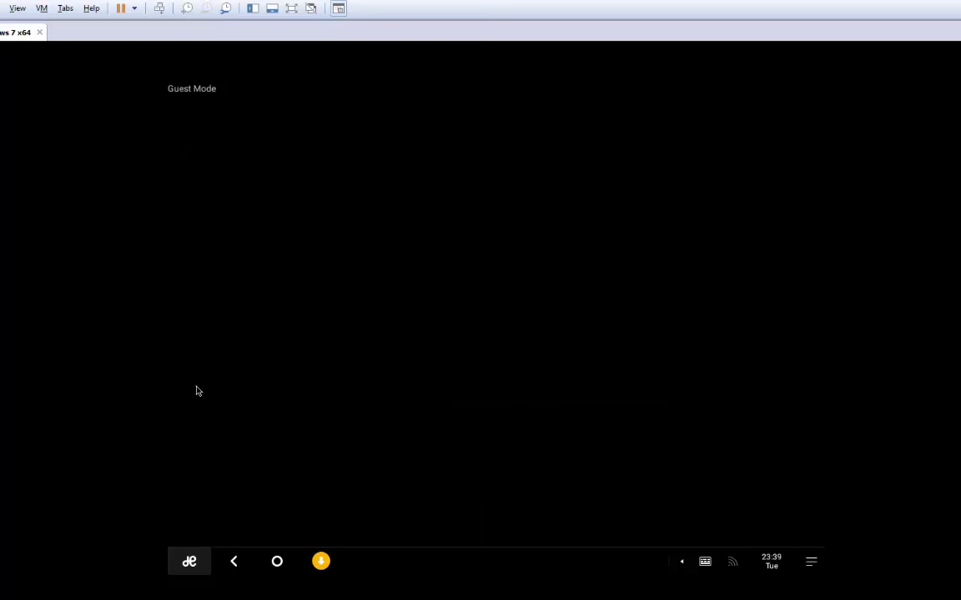
left_click(189, 563)
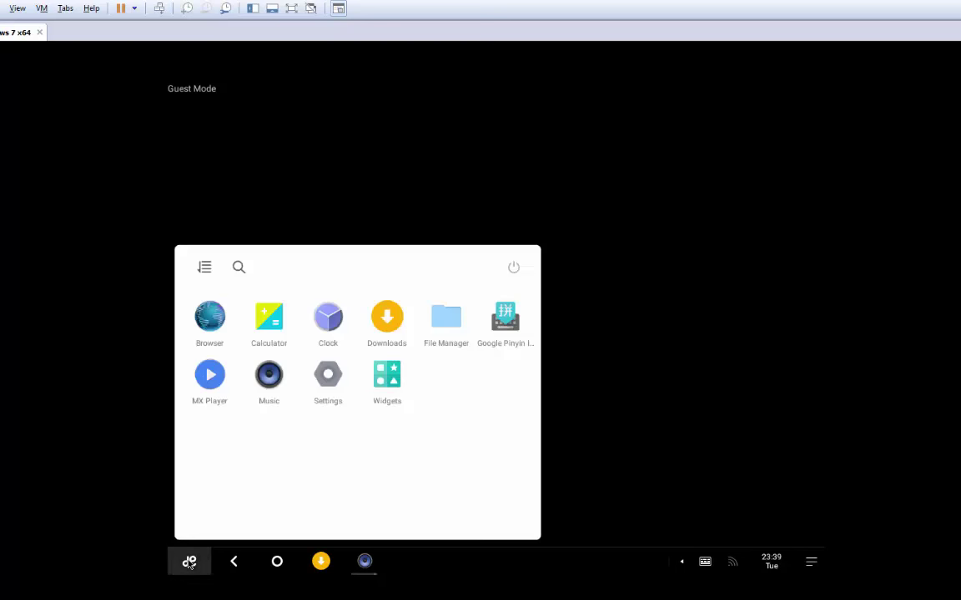
left_click(209, 374)
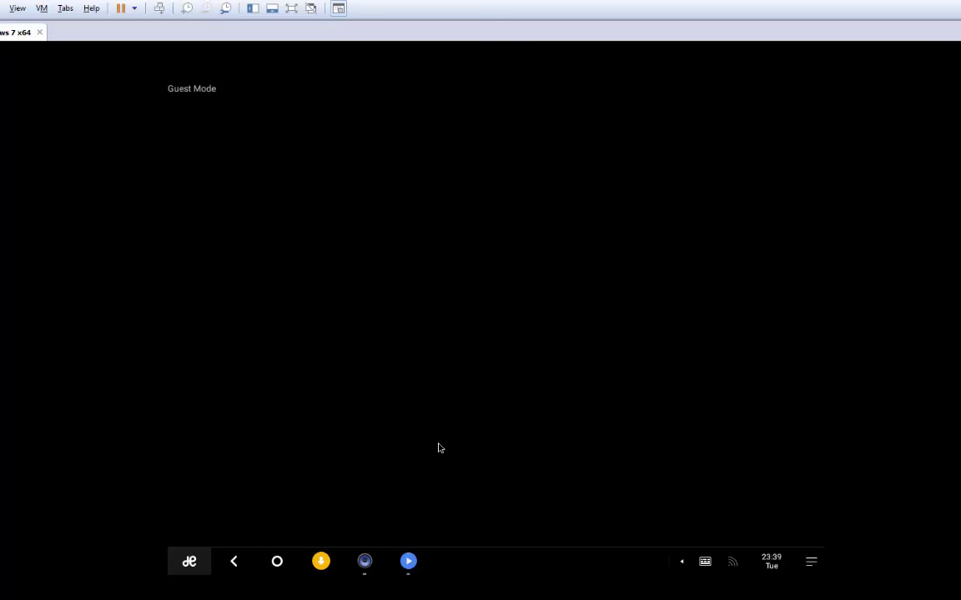
- Open the File Manager and view the contents of the Pictures folder
left_click(190, 562)
left_click(390, 316)
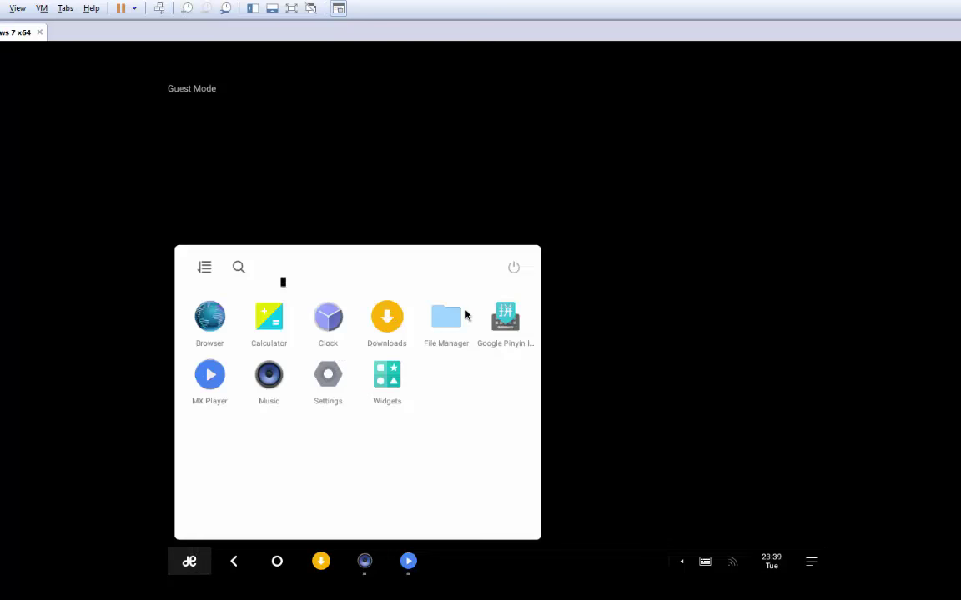
left_click(469, 330)
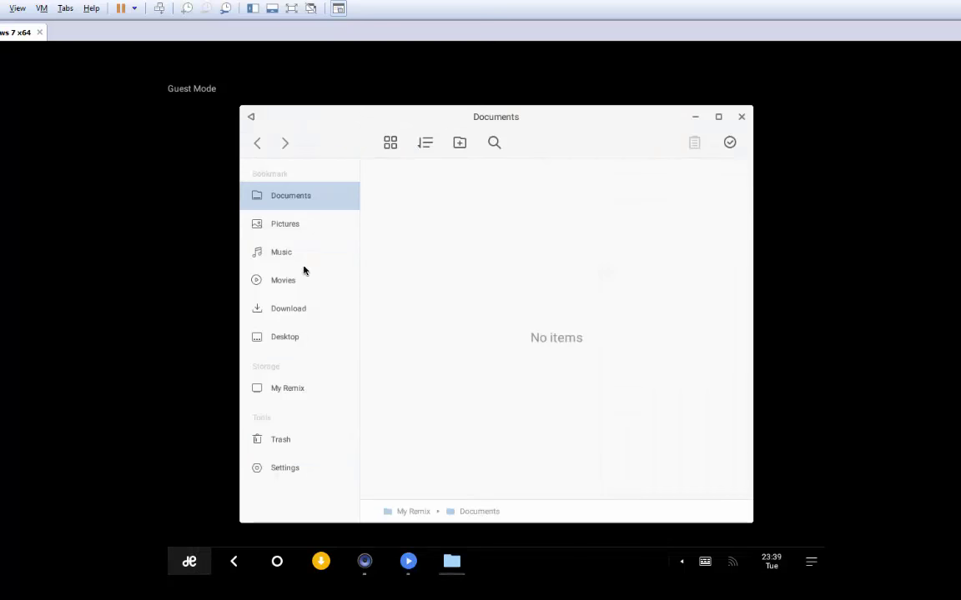
left_click(317, 230)
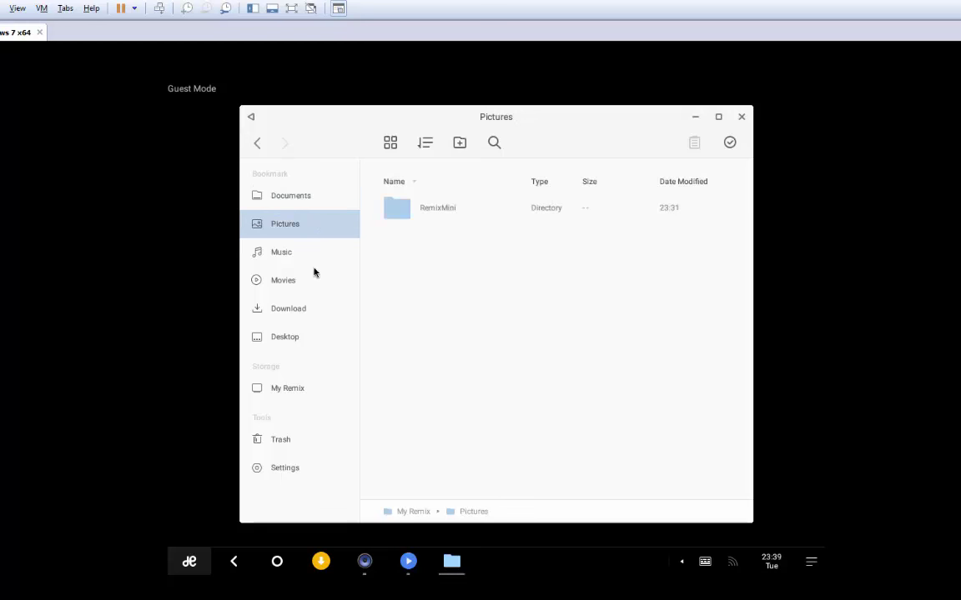